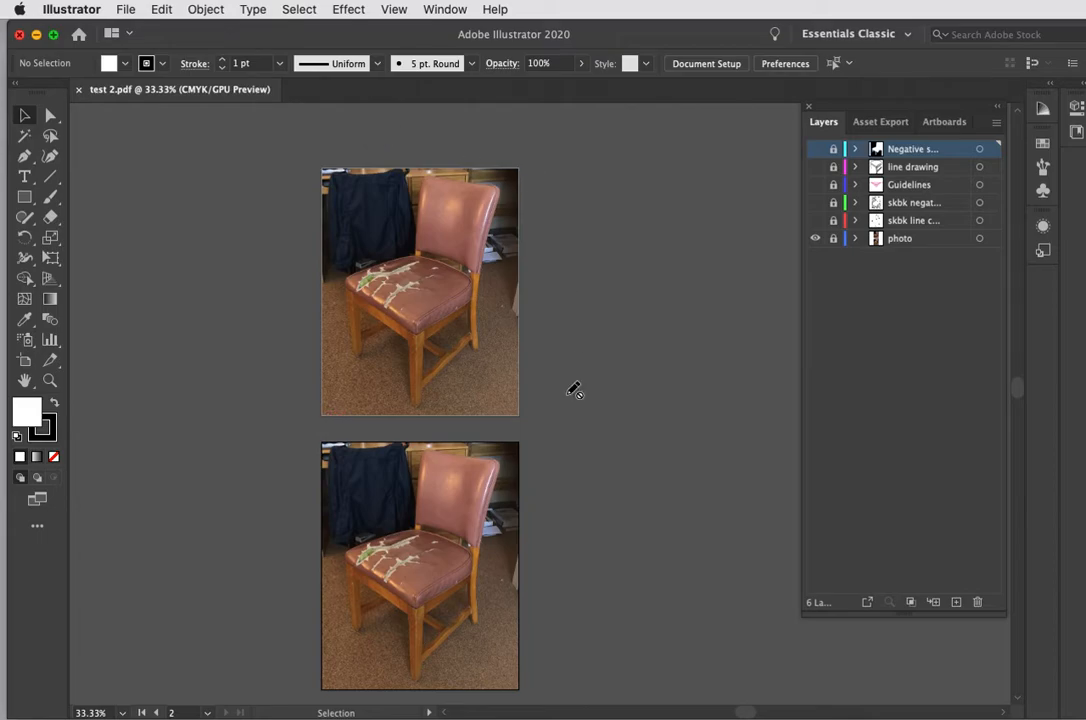
Step: Save the document under the name page 1 in Adobe PDF format, limiting the output to artboard range 1
left_click(121, 9)
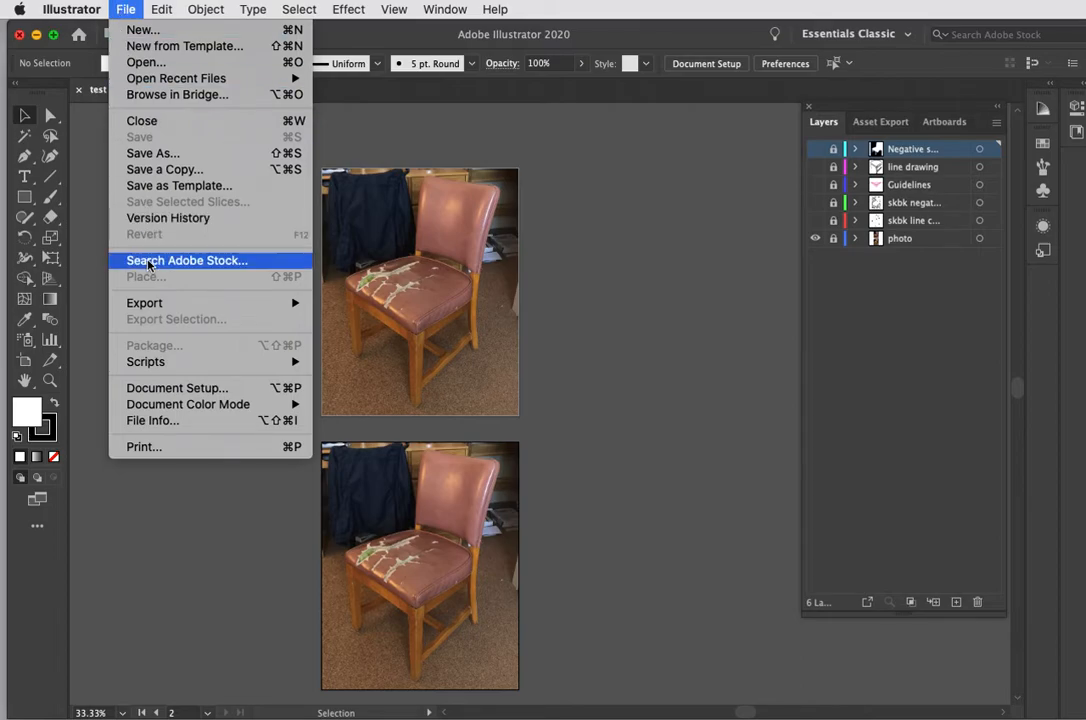
left_click(150, 153)
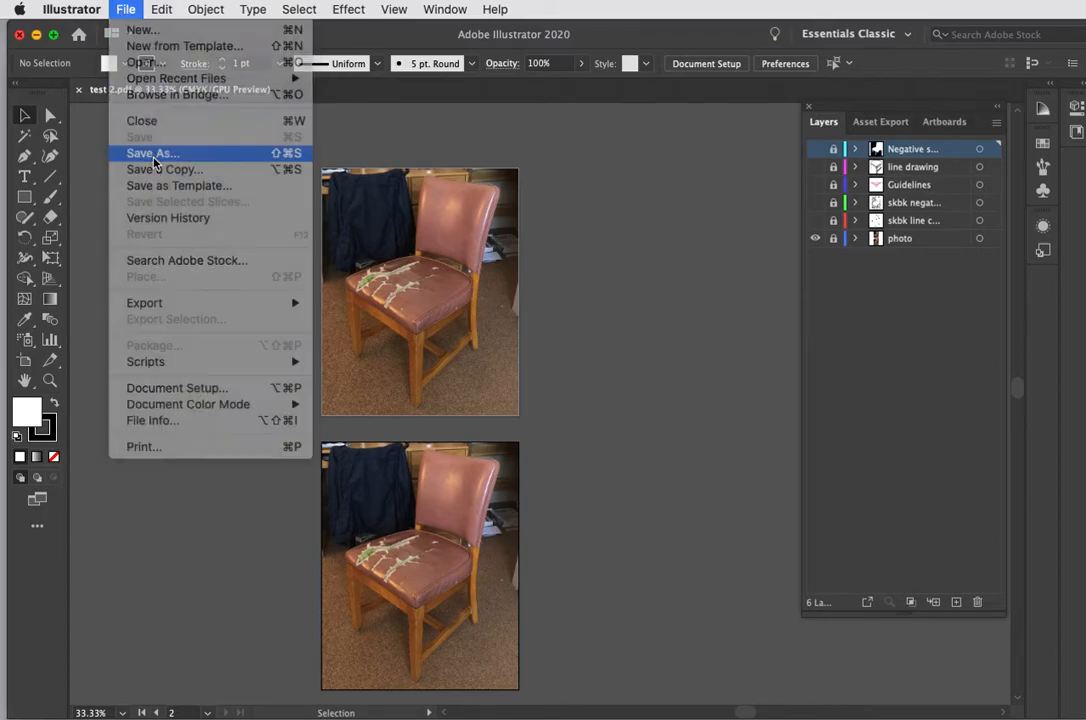
left_click_drag(665, 195, 348, 157)
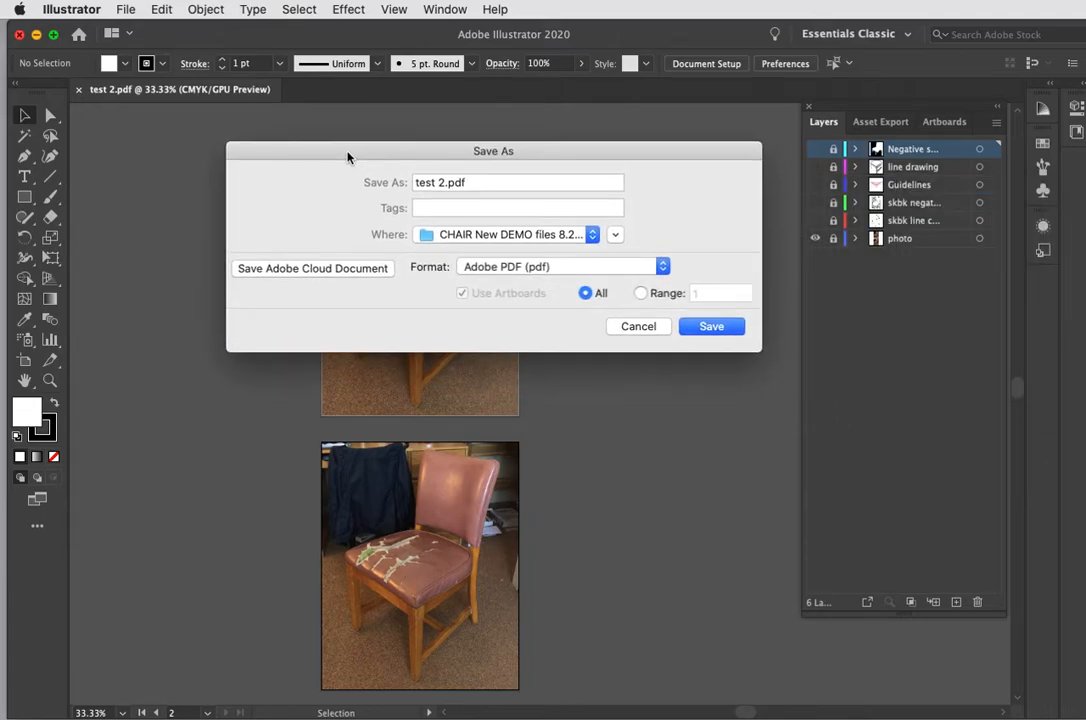
left_click(442, 182)
left_click_drag(442, 182, 393, 184)
type("page")
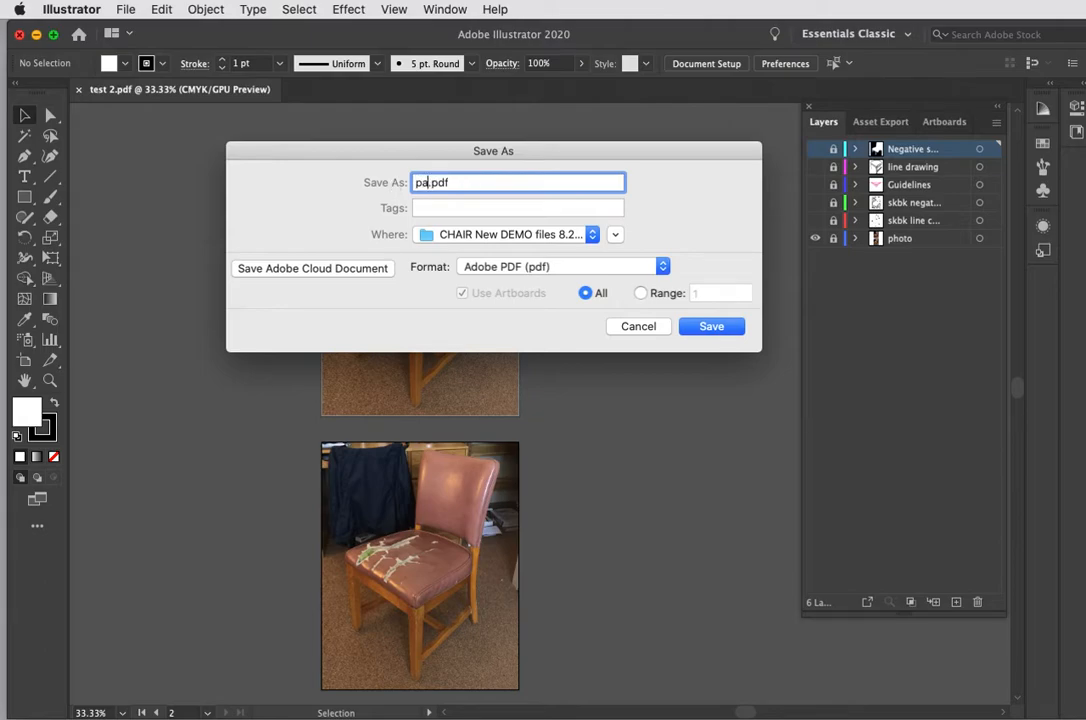
type(" 1")
left_click(641, 293)
left_click(711, 328)
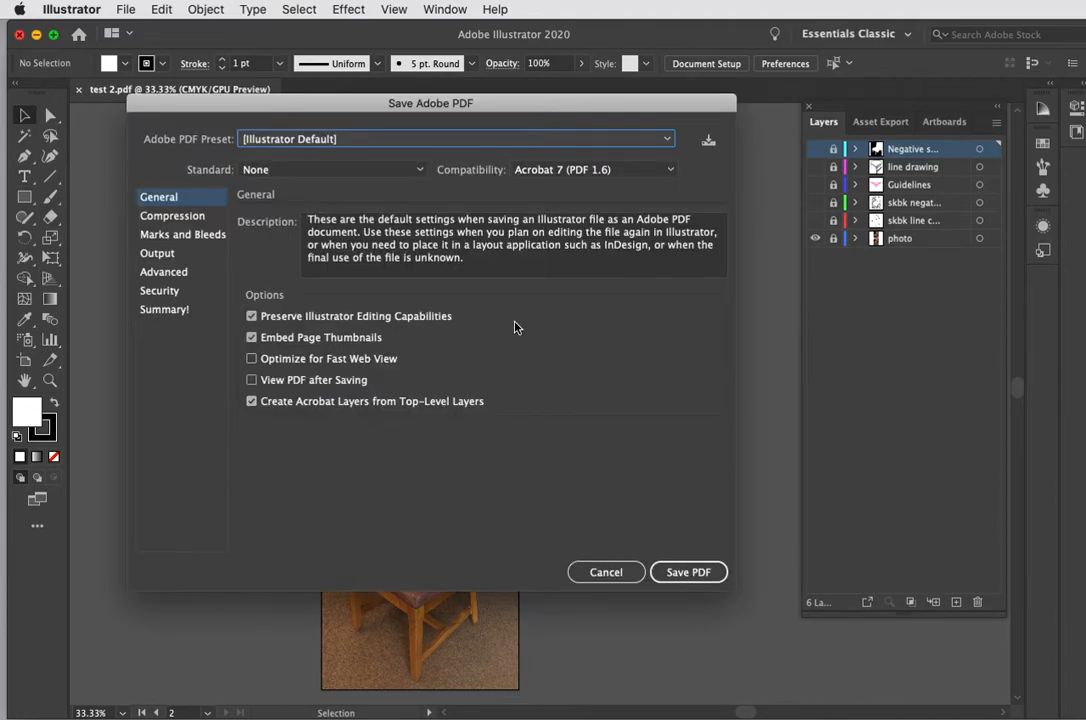
Step: Set PDF compatibility to Acrobat 8 (PDF 1.7), enable viewing after saving, disable document bleed settings, and save the PDF
left_click(668, 172)
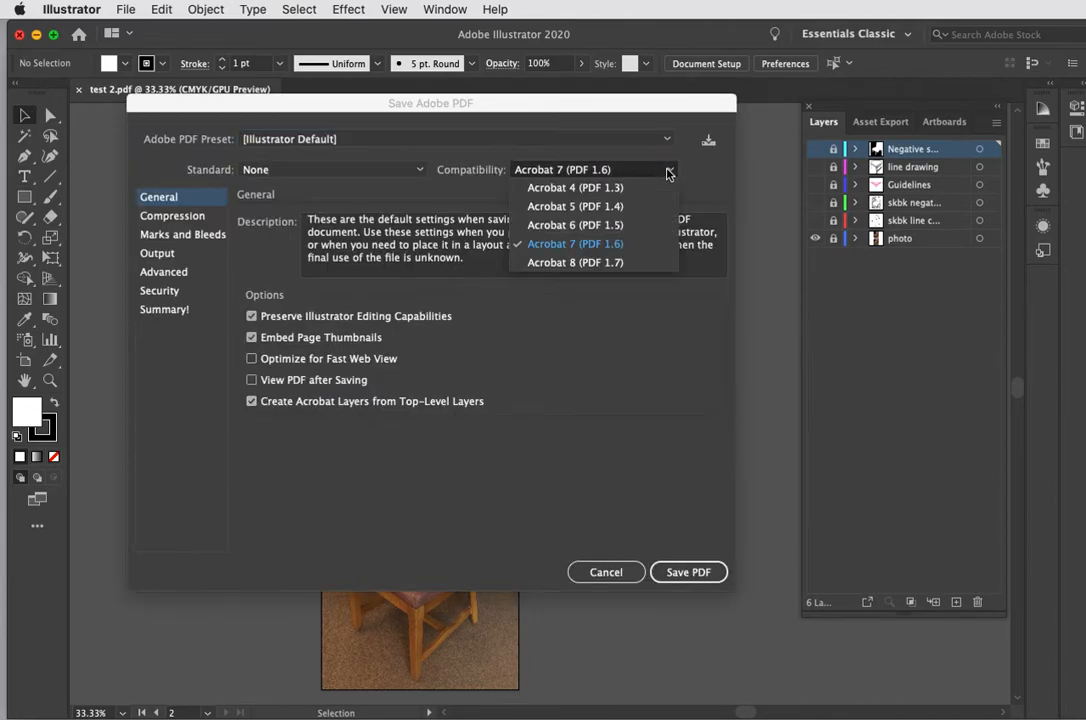
left_click(595, 263)
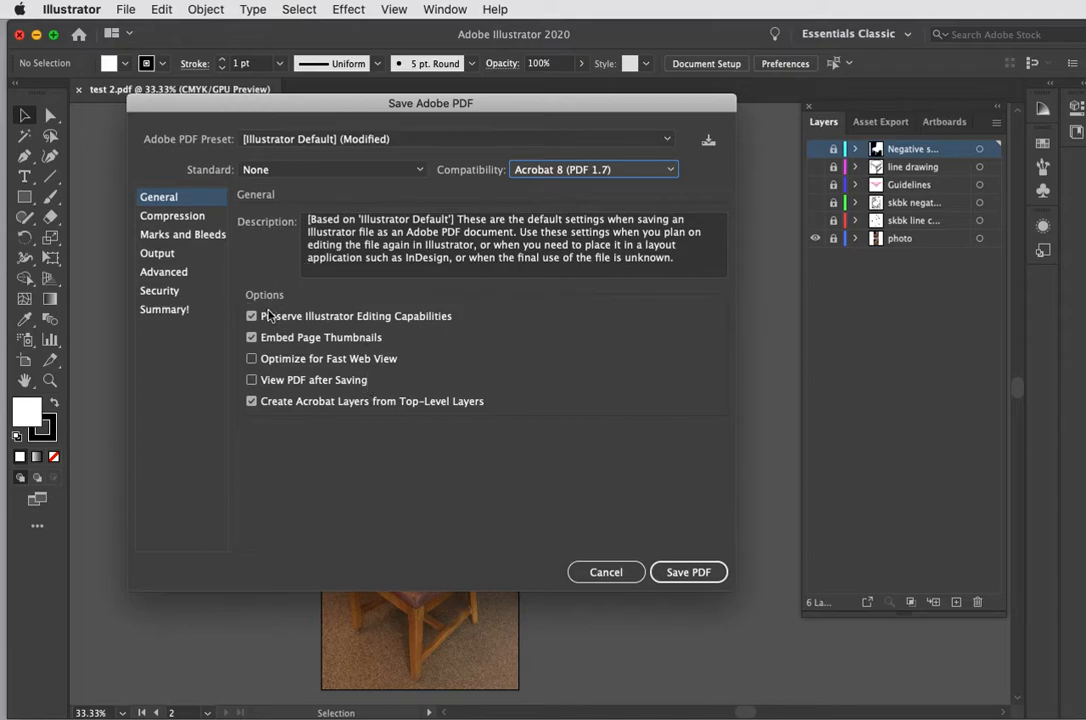
left_click(252, 380)
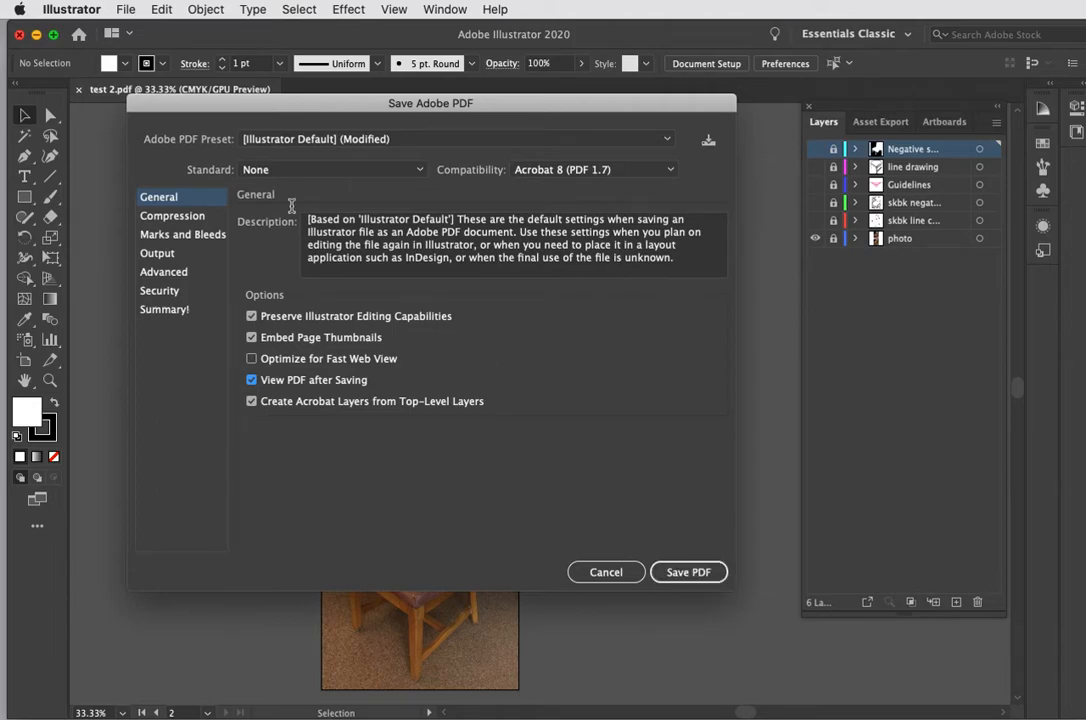
left_click(170, 234)
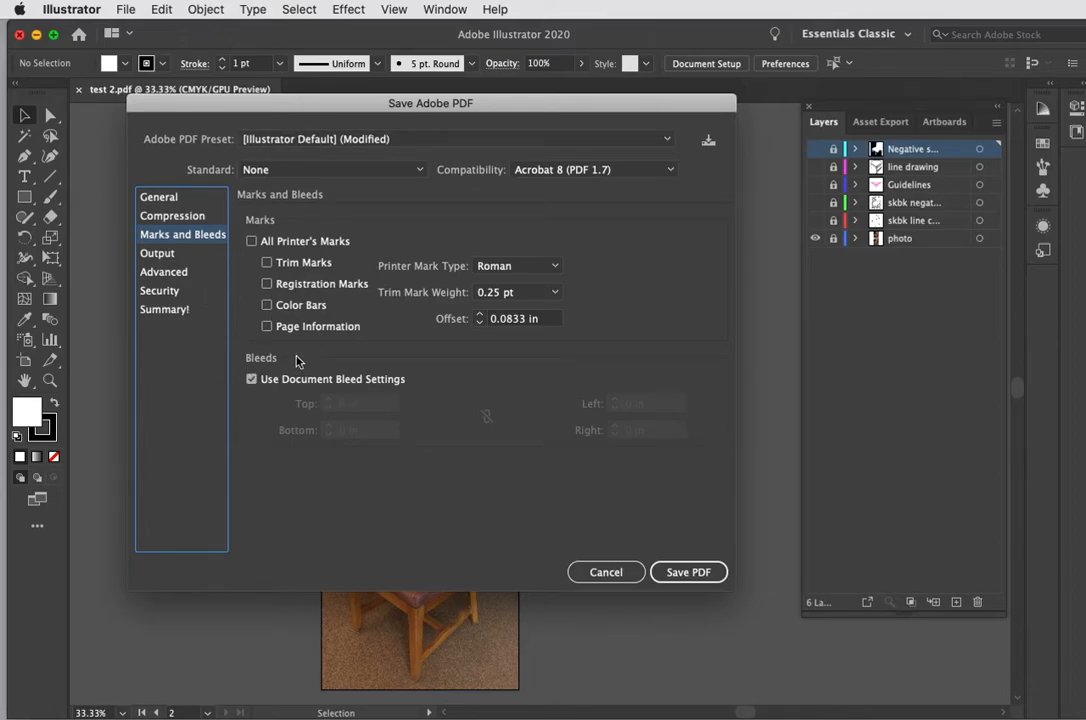
left_click(252, 381)
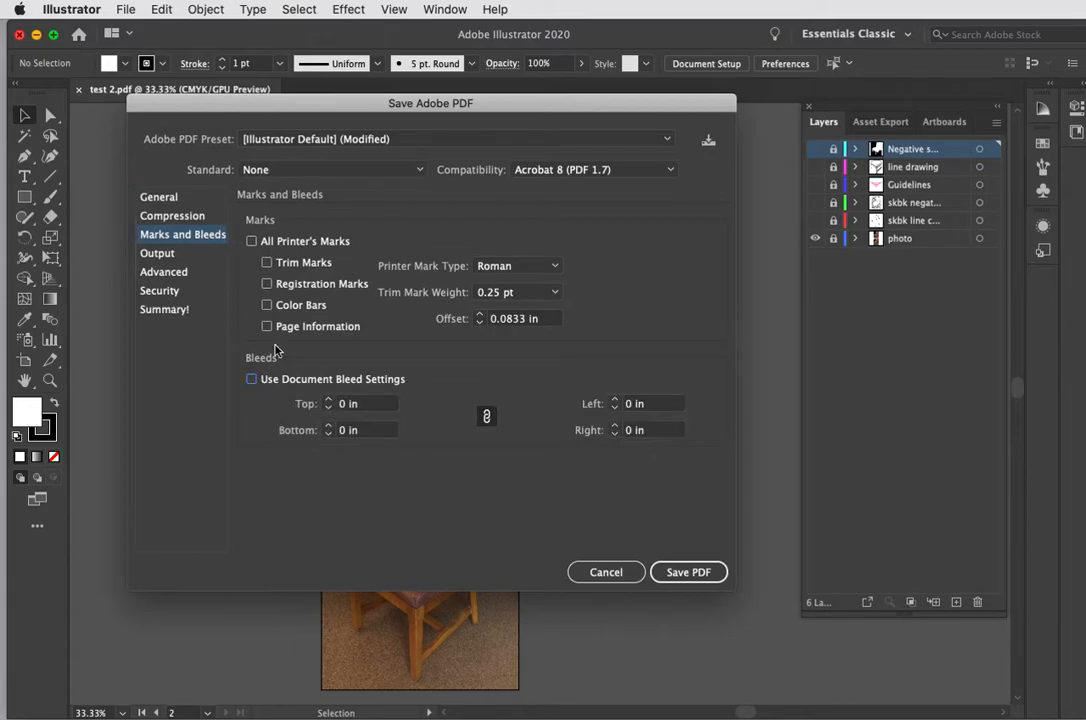
left_click(165, 200)
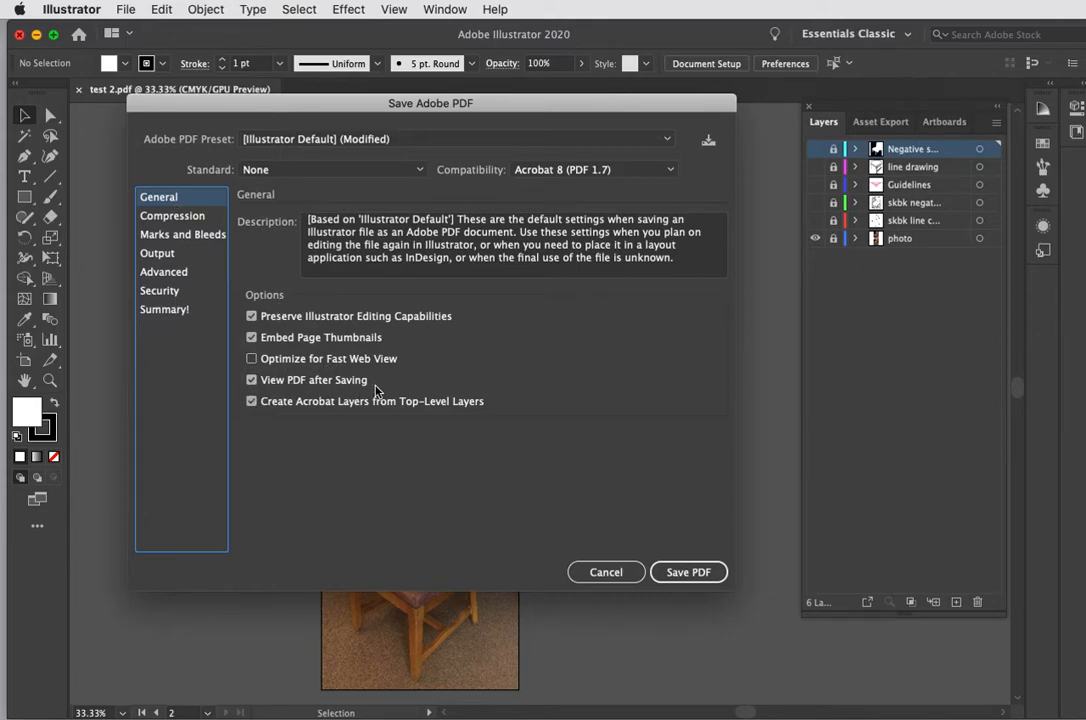
left_click(683, 575)
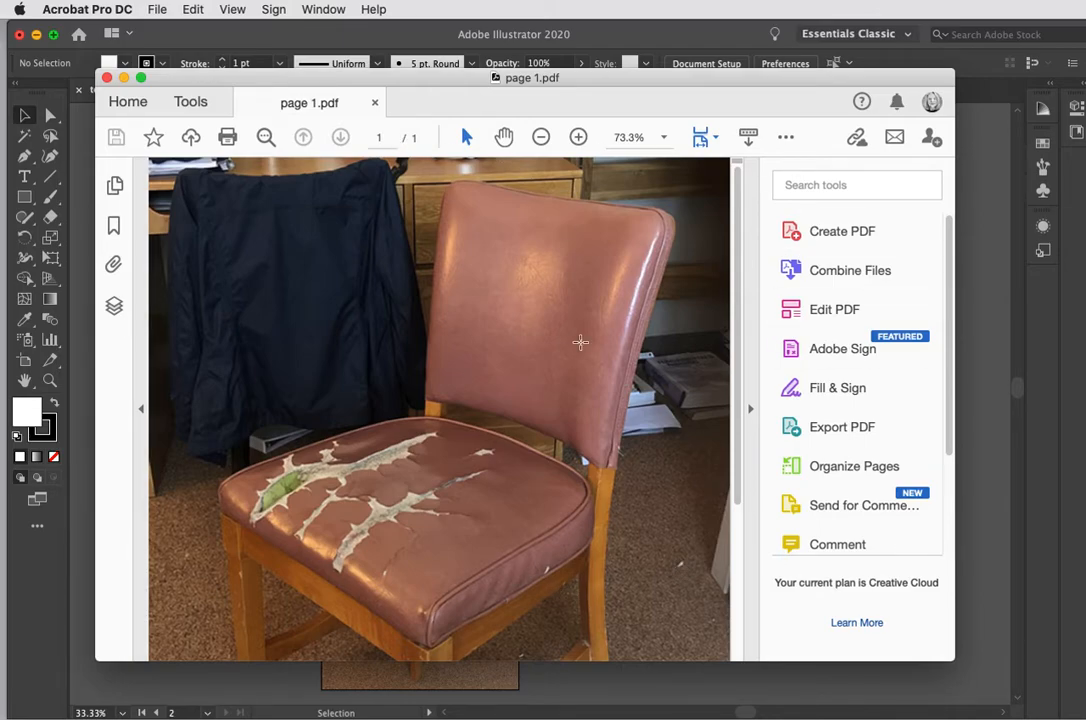
Step: View page 1.pdf at 25% zoom in Acrobat and return to Illustrator
left_click(664, 138)
left_click(704, 183)
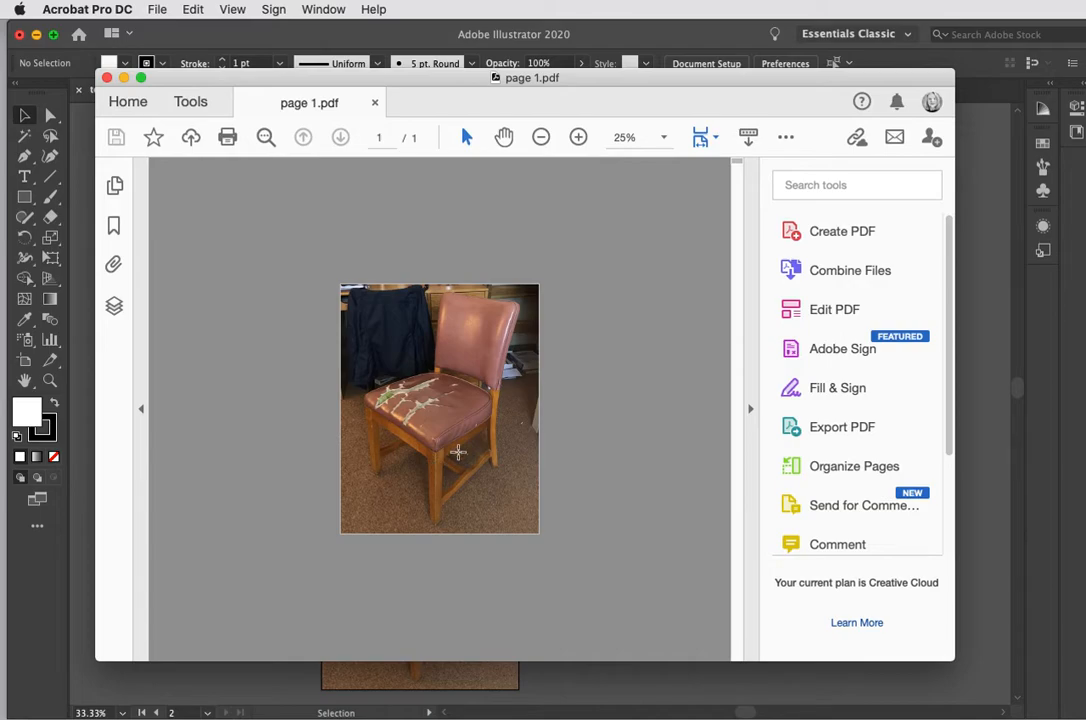
left_click(588, 35)
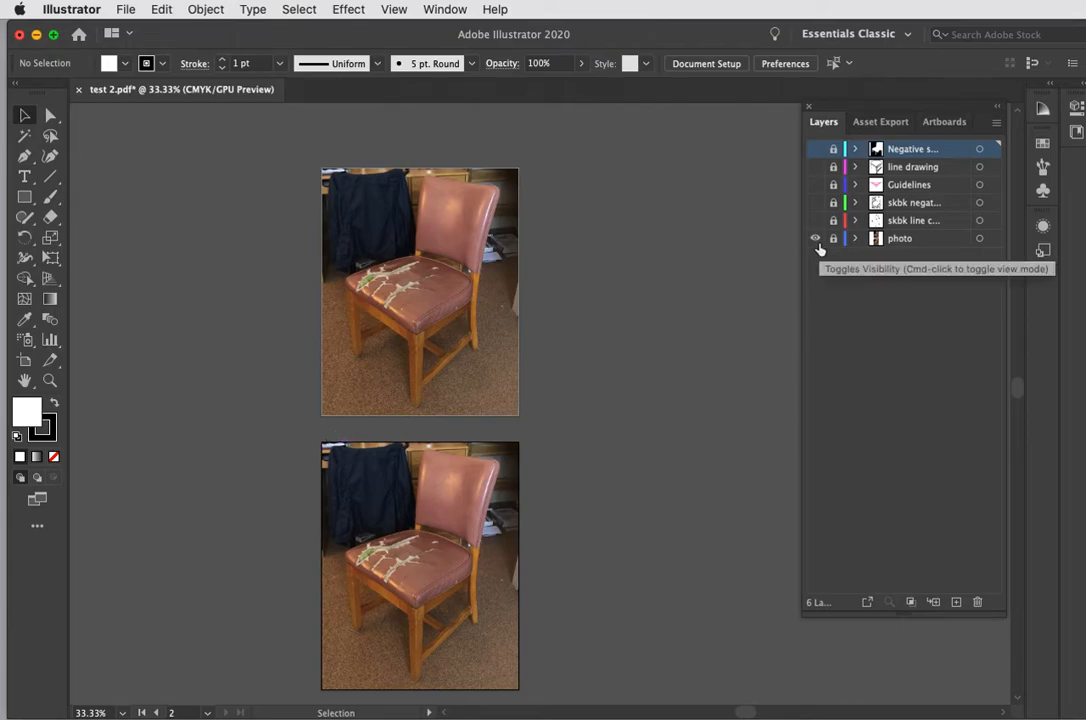
Step: Show the Guidelines layer over the photo and save artboard 1 as a PDF named page 2
left_click(815, 185)
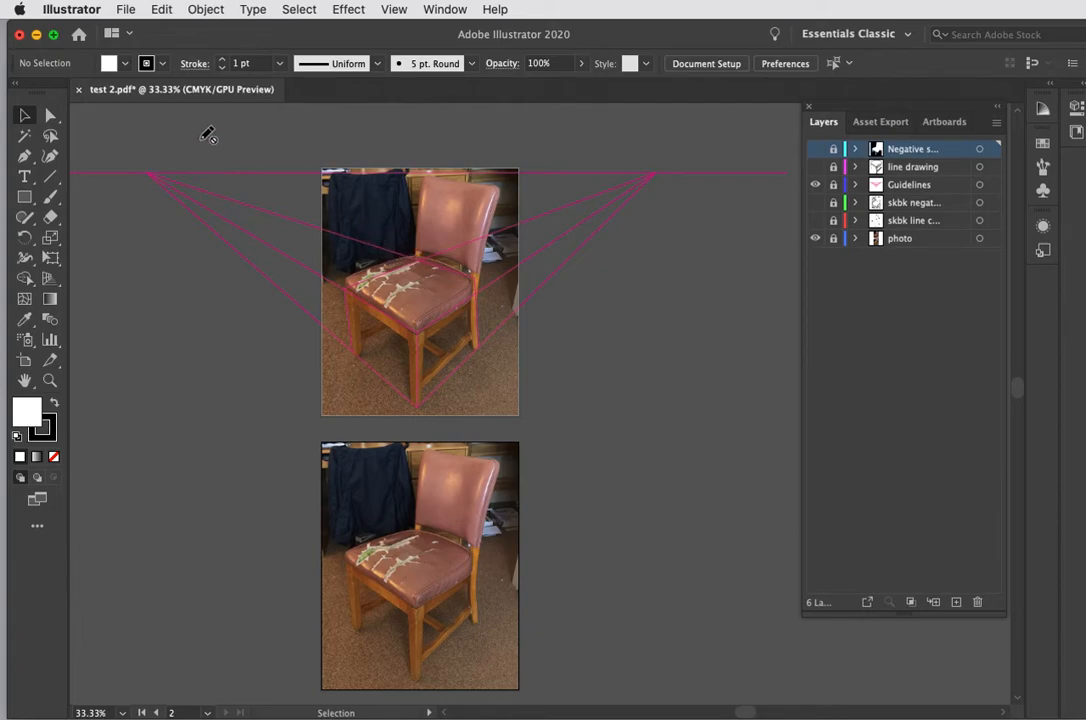
left_click(161, 10)
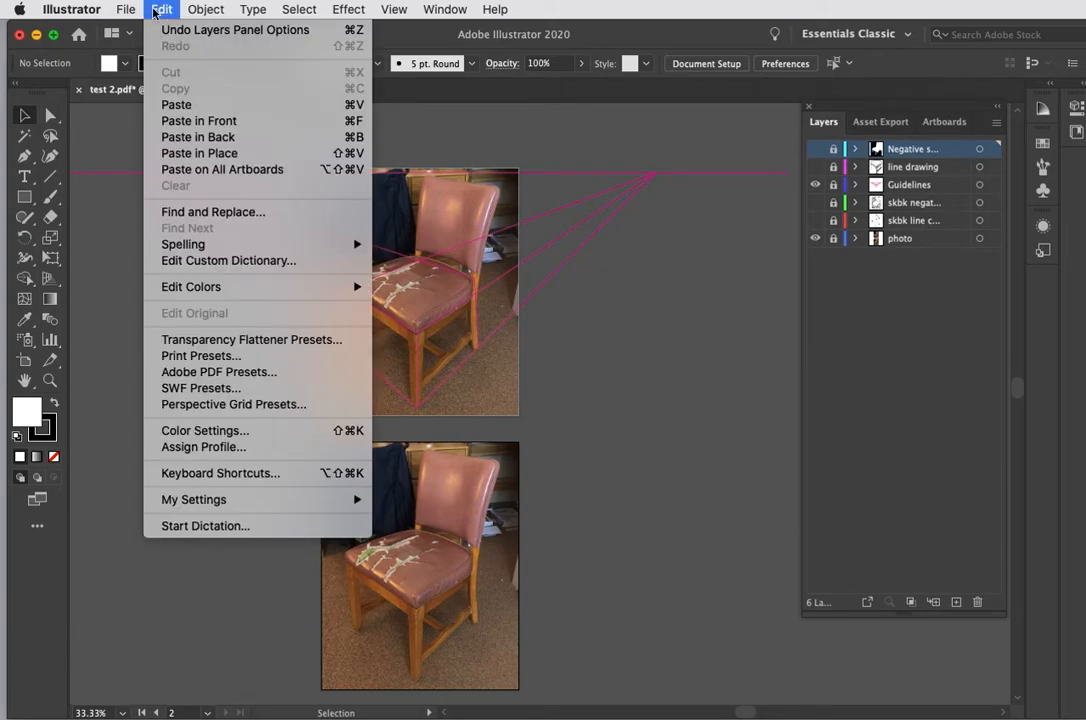
mouse_move(131, 10)
left_click(170, 154)
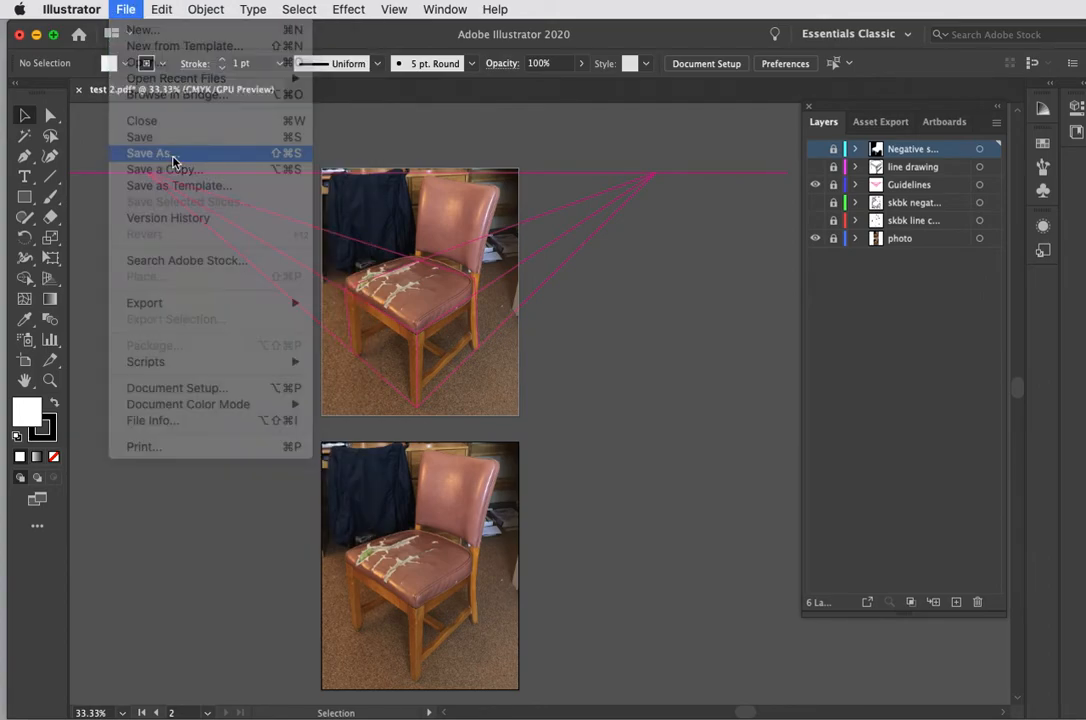
left_click_drag(727, 193, 425, 232)
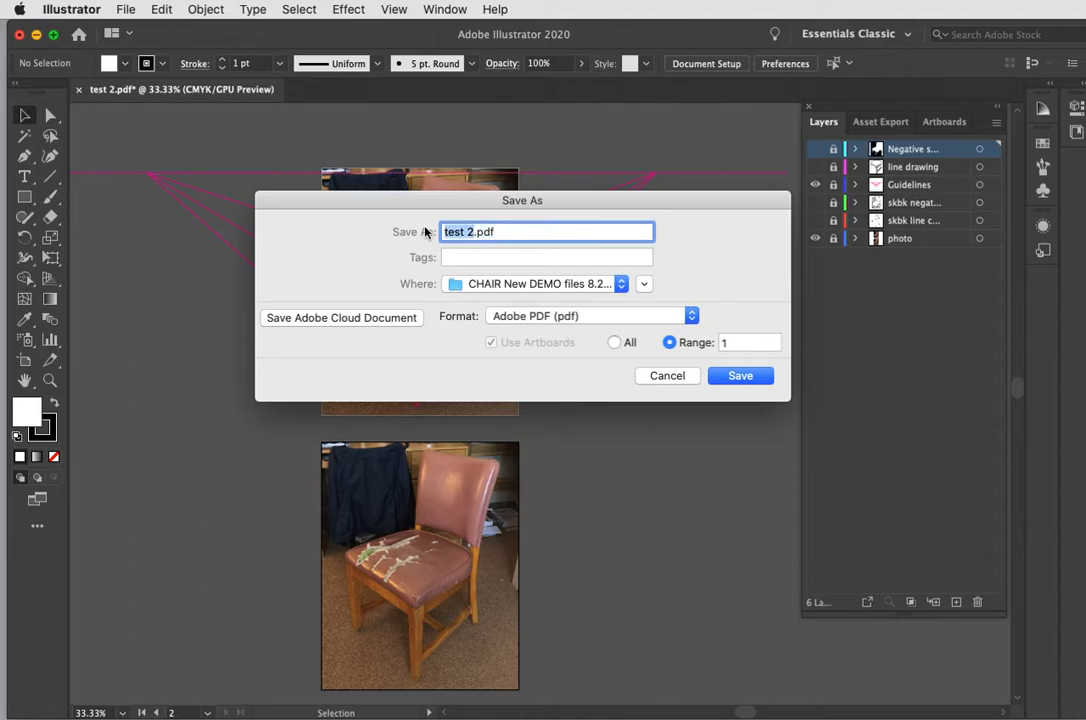
type("pa")
type("ge 2")
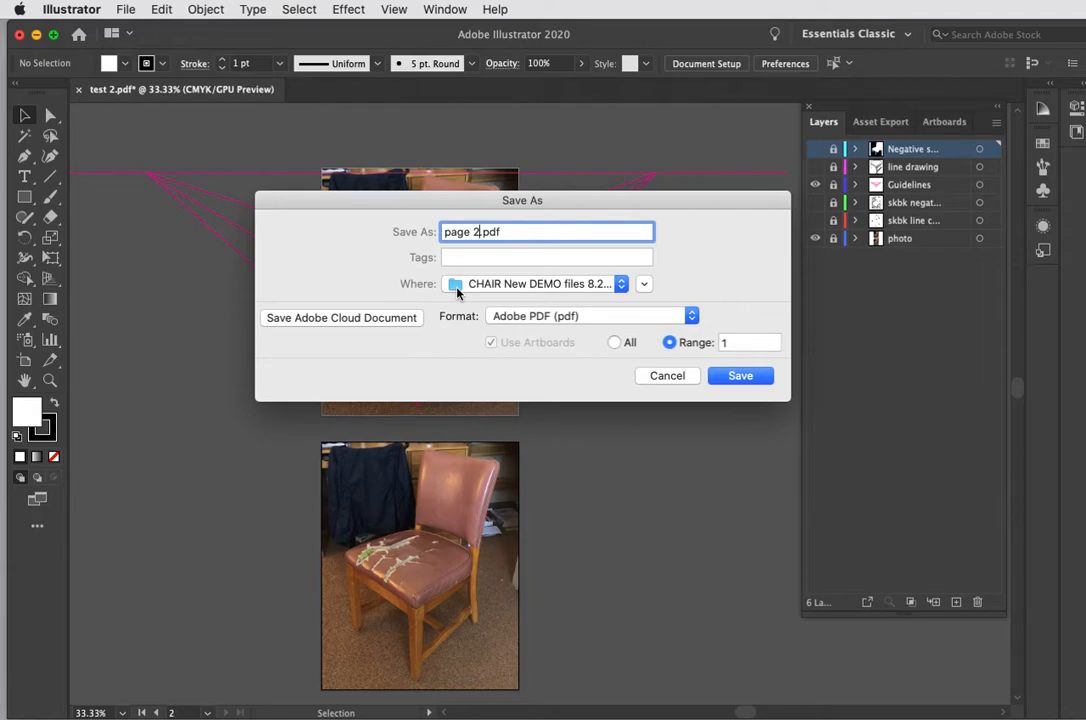
left_click(741, 381)
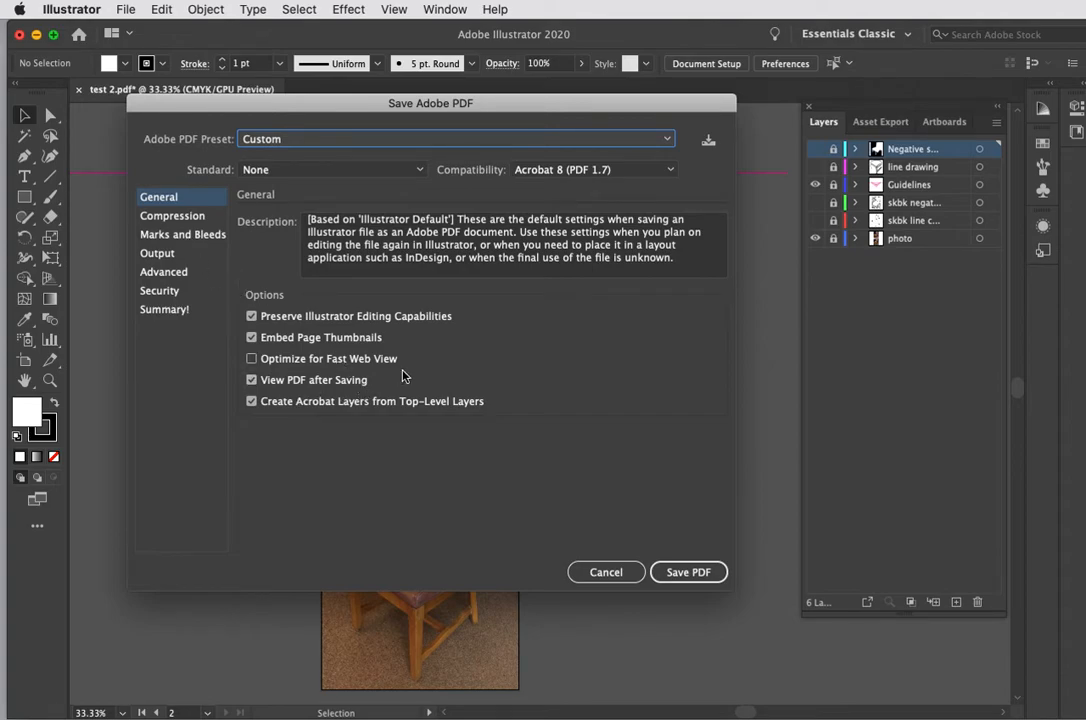
left_click(672, 578)
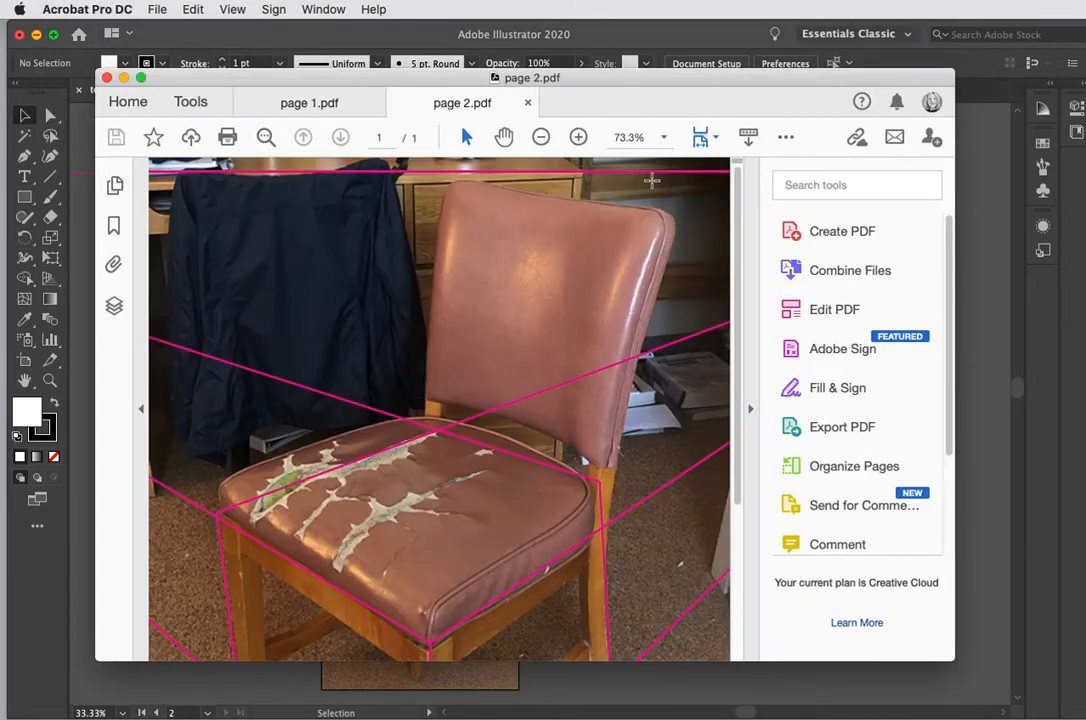
Step: View page 2.pdf at 25% zoom in Acrobat, compare it with page 1.pdf, and return to Illustrator
left_click(663, 137)
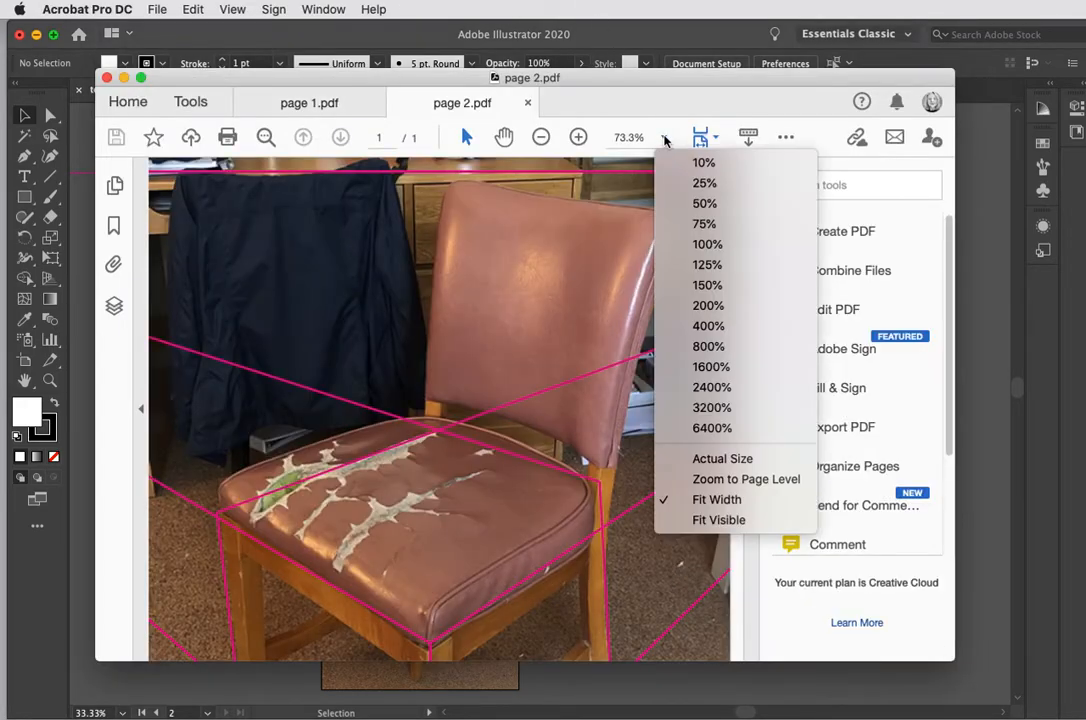
left_click(703, 186)
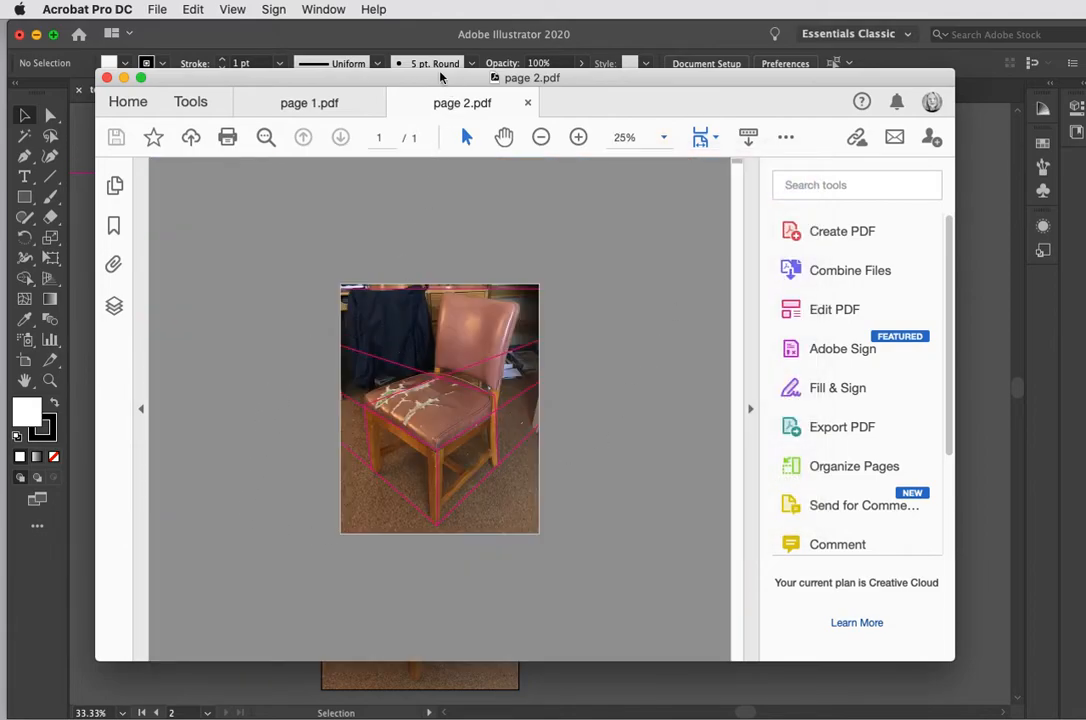
left_click(310, 104)
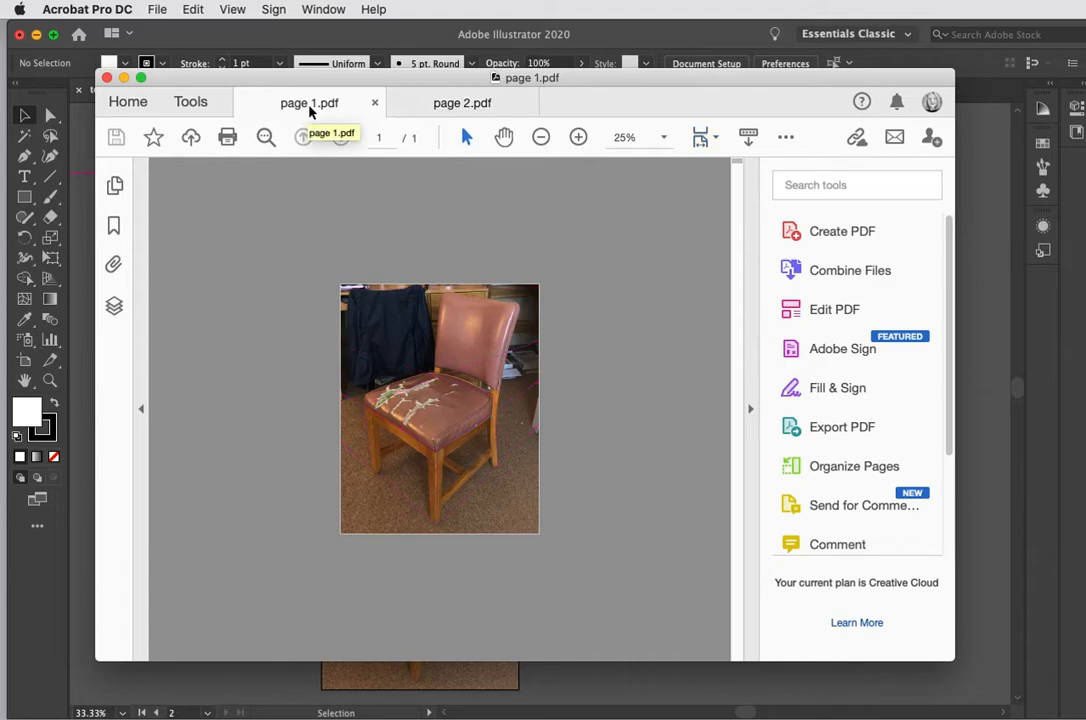
left_click(436, 108)
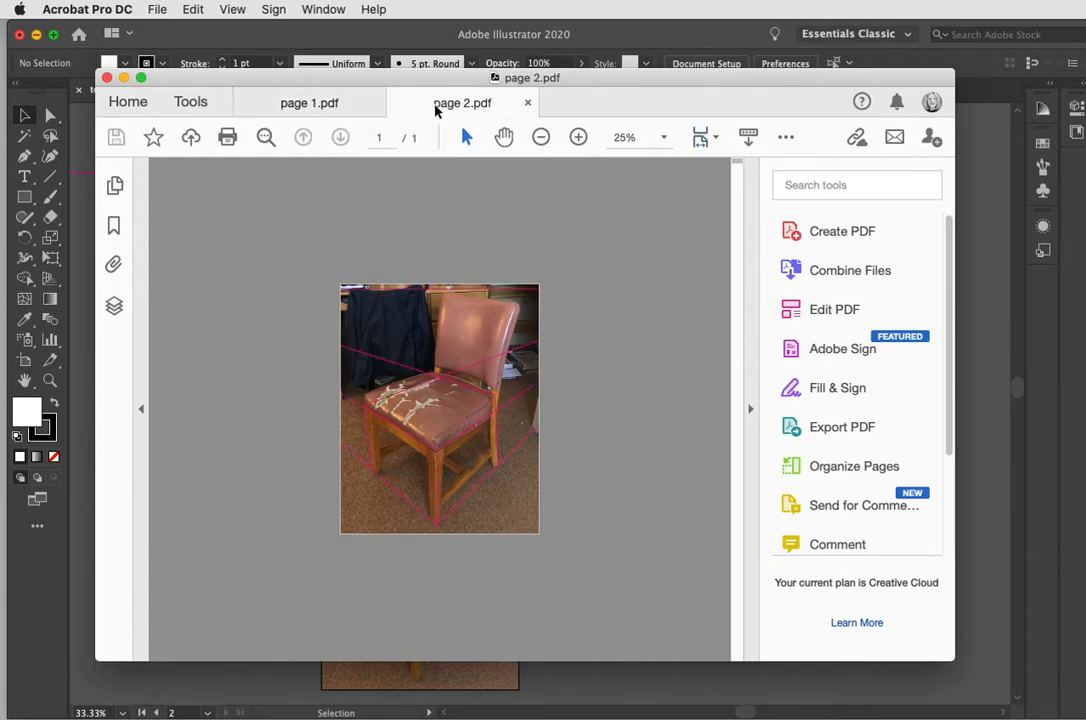
left_click(423, 36)
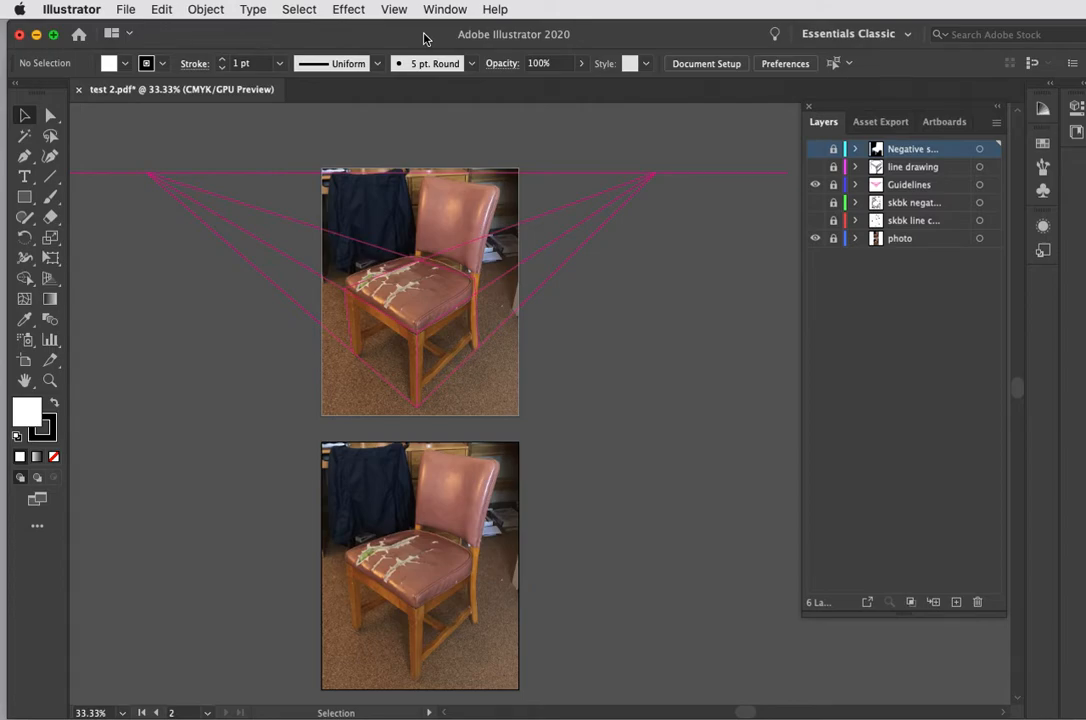
Step: Hide the photo and Guidelines layers and show the two sketchbook layers, line chair drawing and negative space
left_click(815, 238)
left_click(816, 185)
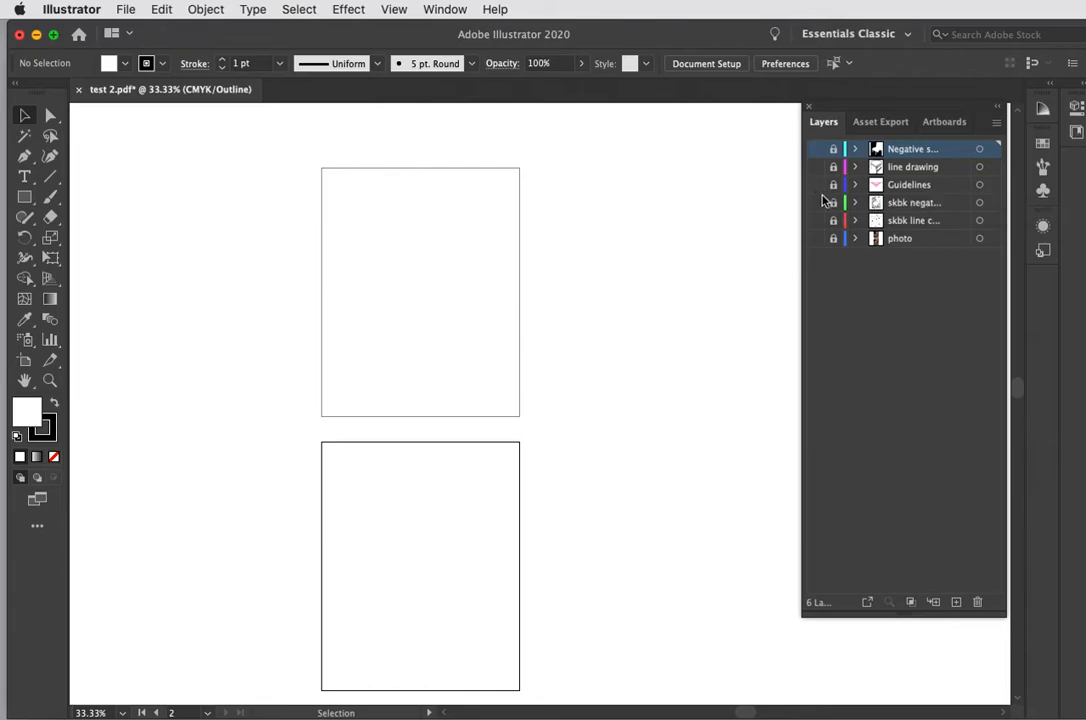
left_click(815, 220)
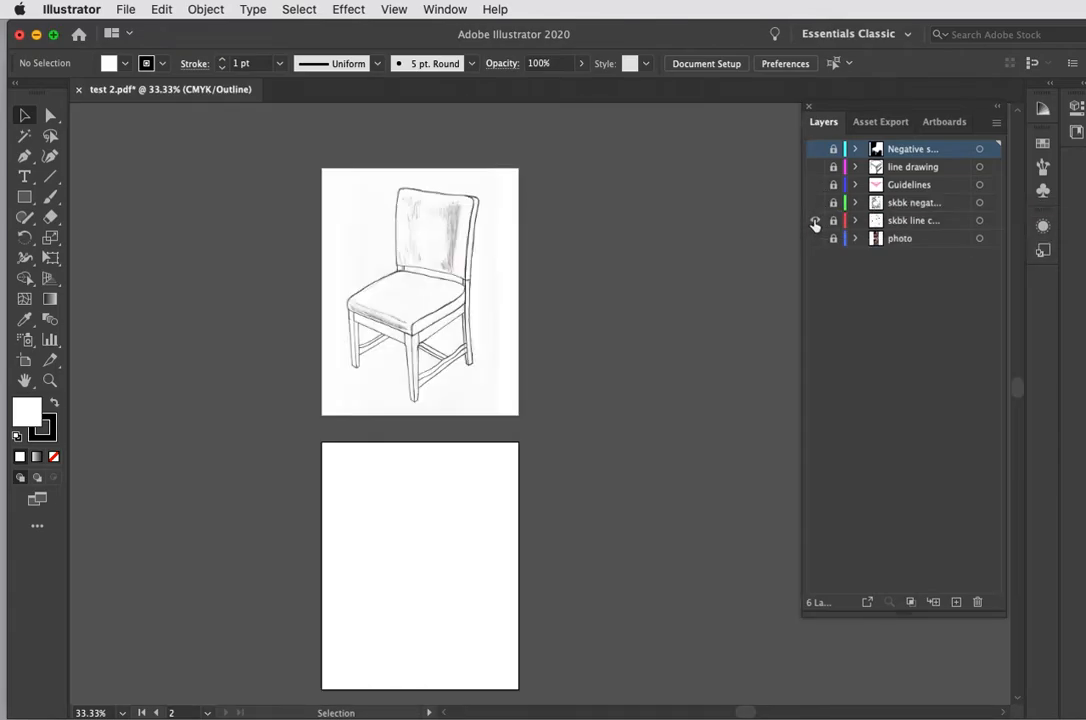
left_click(815, 204)
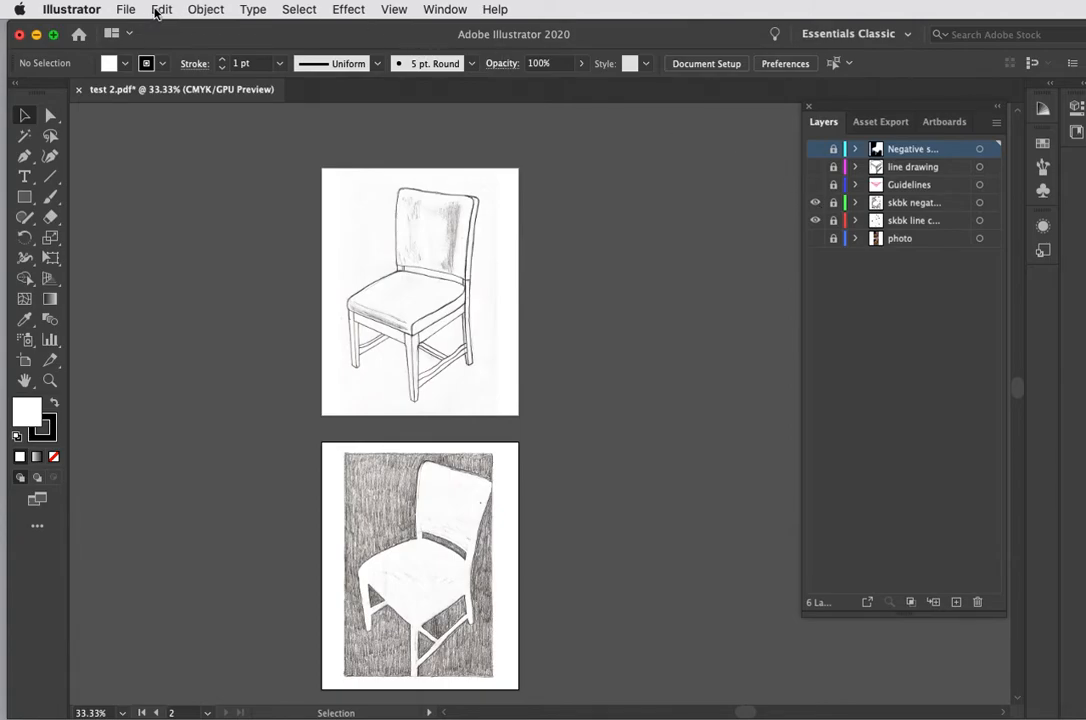
Step: Save all artboards as a PDF named pages3.4pdf, keeping the custom PDF settings
left_click(126, 9)
left_click(163, 155)
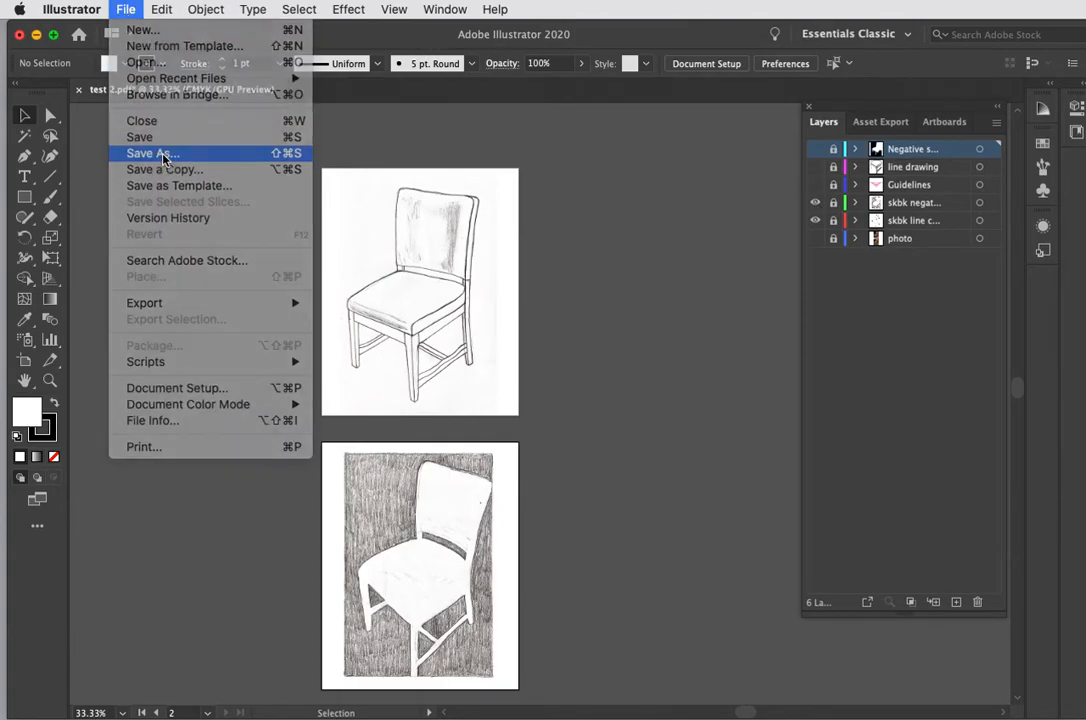
left_click_drag(637, 160, 392, 155)
left_click(472, 184)
type("pages3.4pdf")
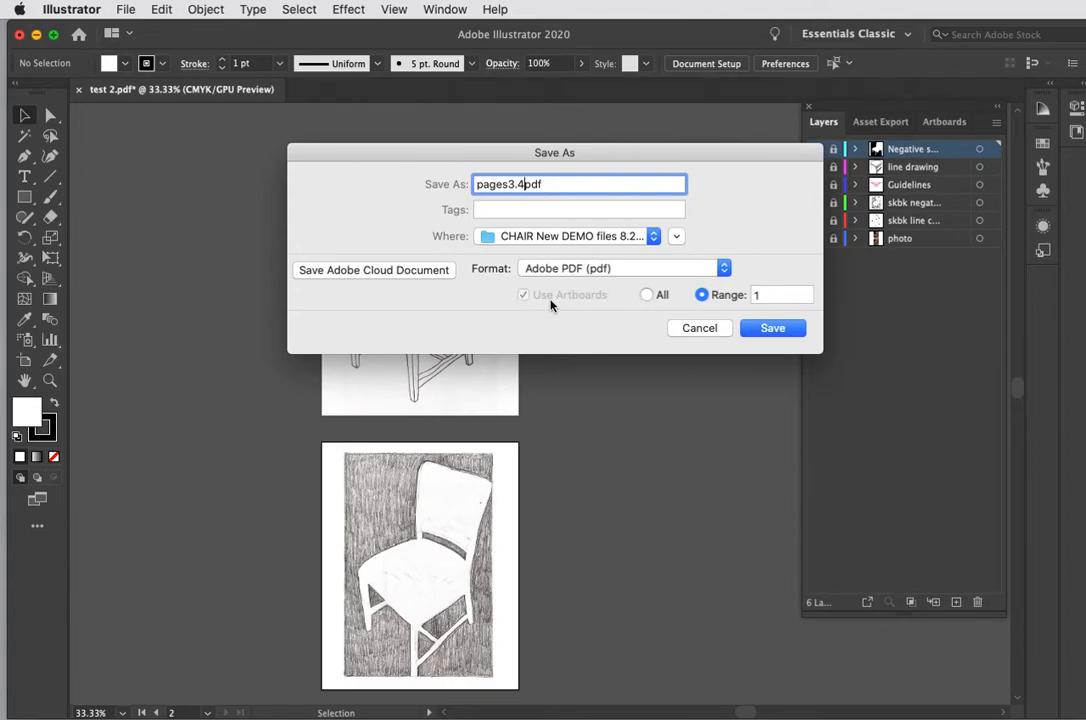
left_click(647, 295)
left_click(781, 333)
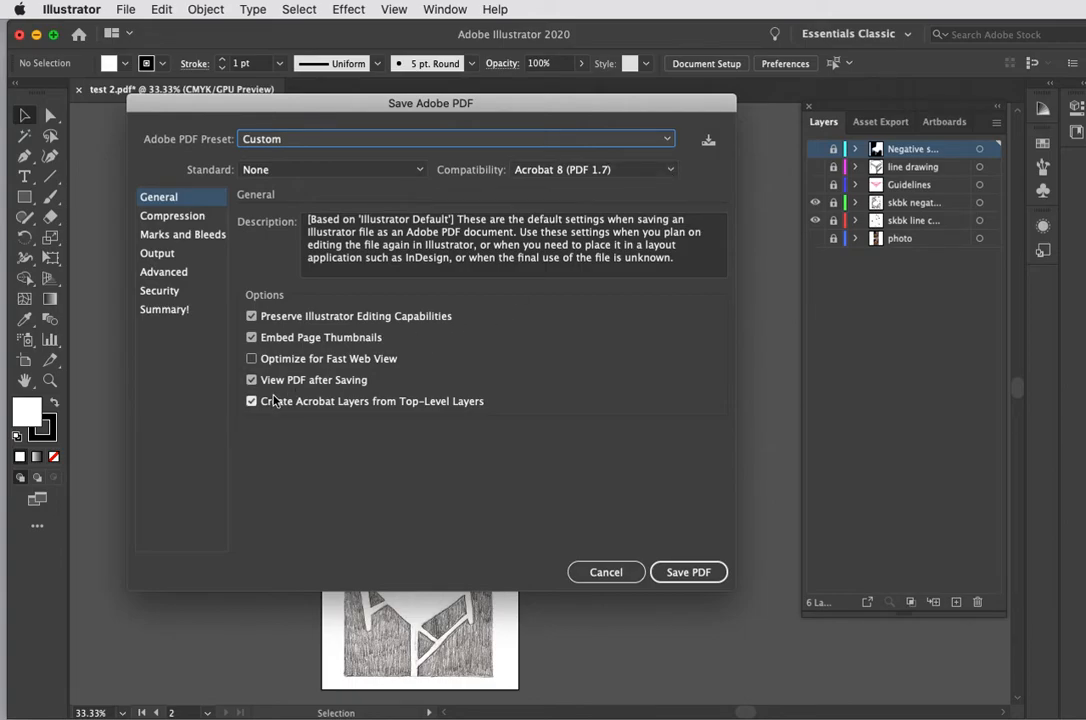
left_click(686, 572)
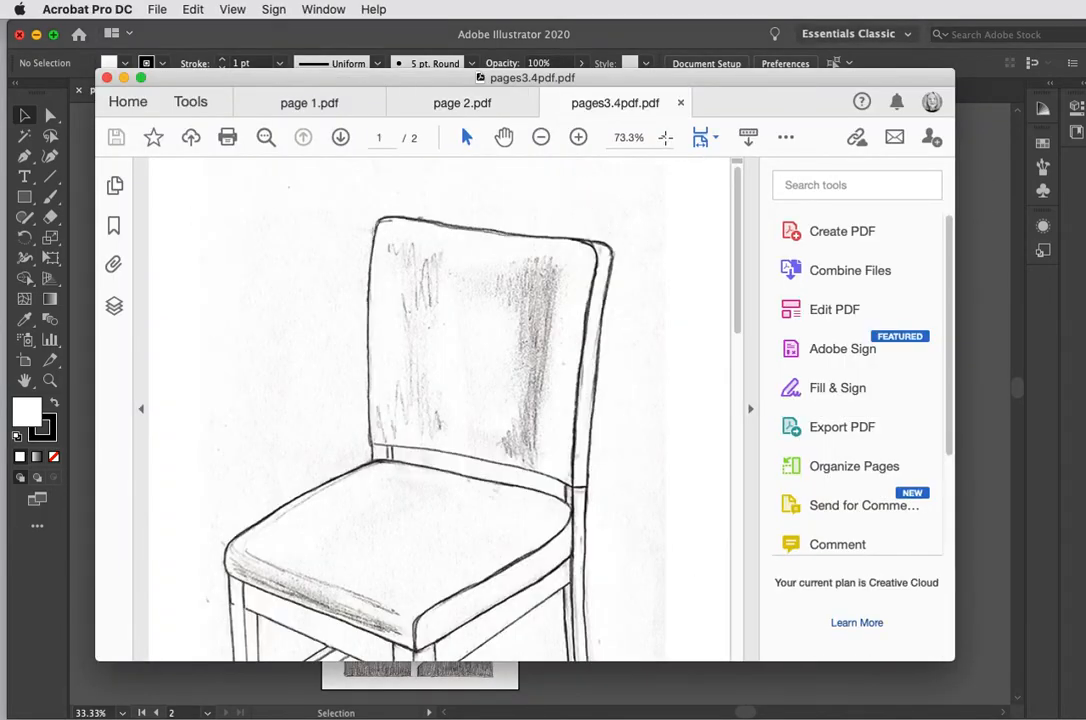
Step: View both pages of pages3.4pdf.pdf at 25% zoom in Acrobat
left_click(664, 137)
left_click(664, 140)
left_click(664, 140)
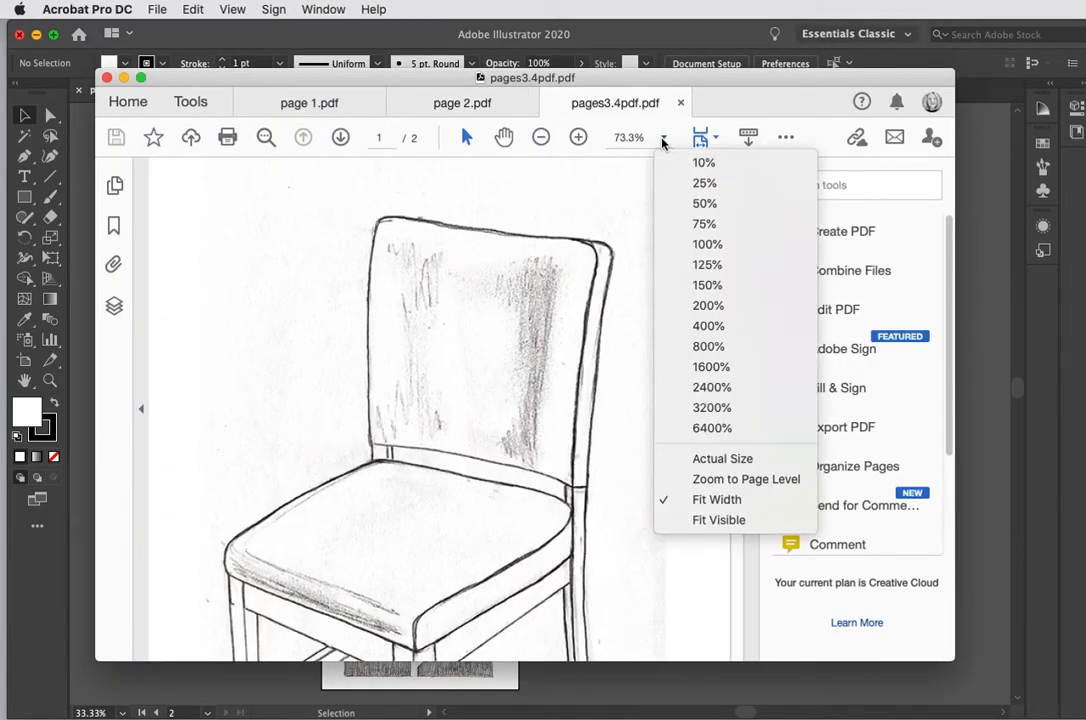
left_click(695, 183)
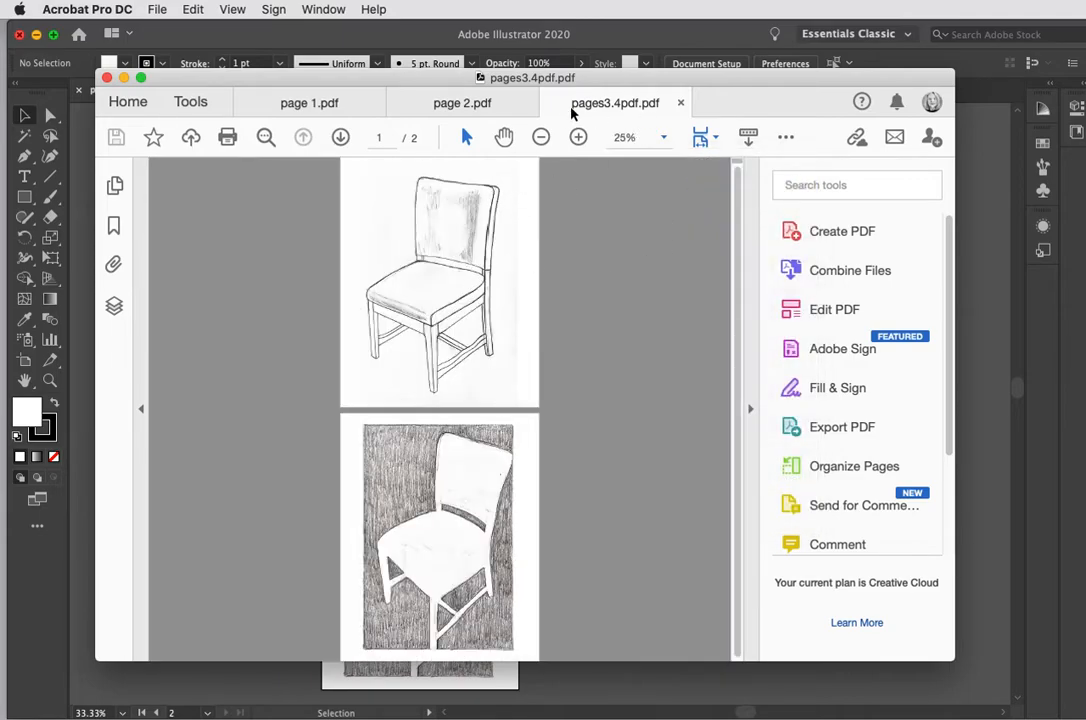
Step: Compare the open page 1.pdf, page 2.pdf and pages3.4pdf.pdf documents in Acrobat
left_click(314, 106)
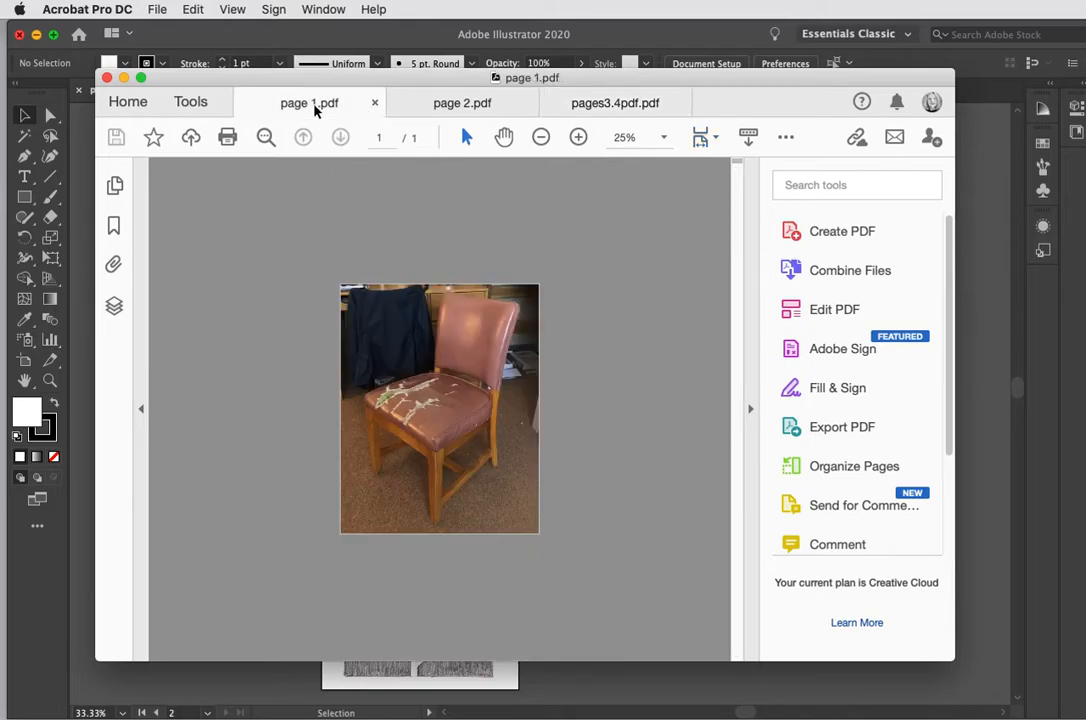
left_click(465, 104)
left_click(607, 106)
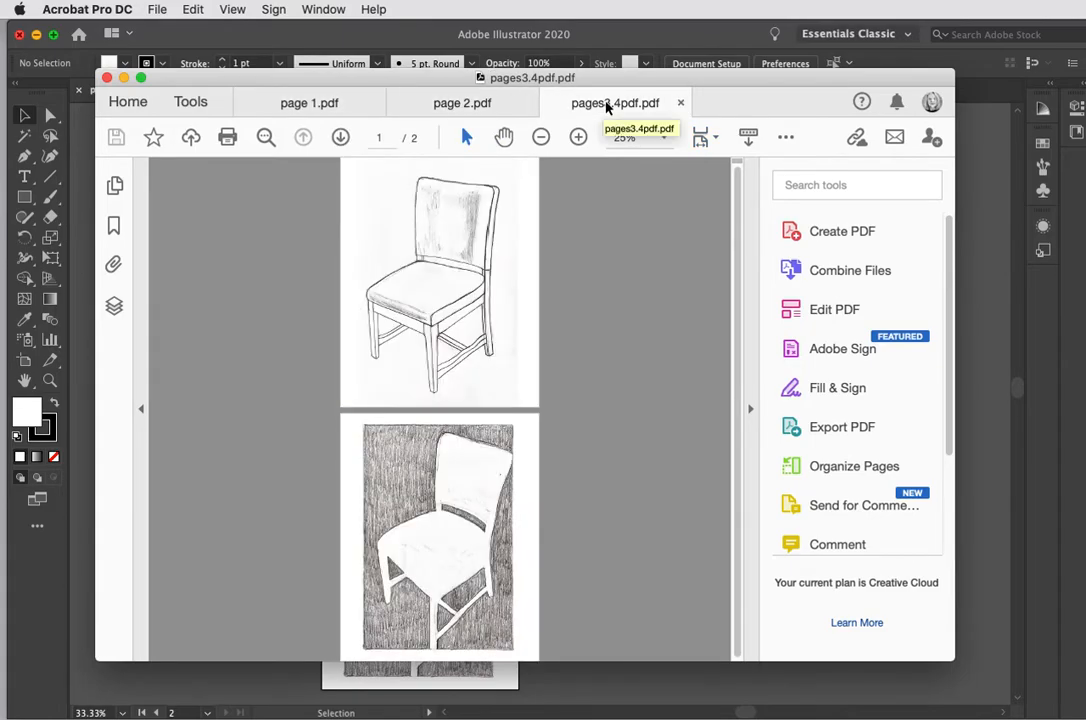
Step: Switch to Illustrator, hide the two sketchbook layers and show the line drawing and negative space layers
left_click(651, 36)
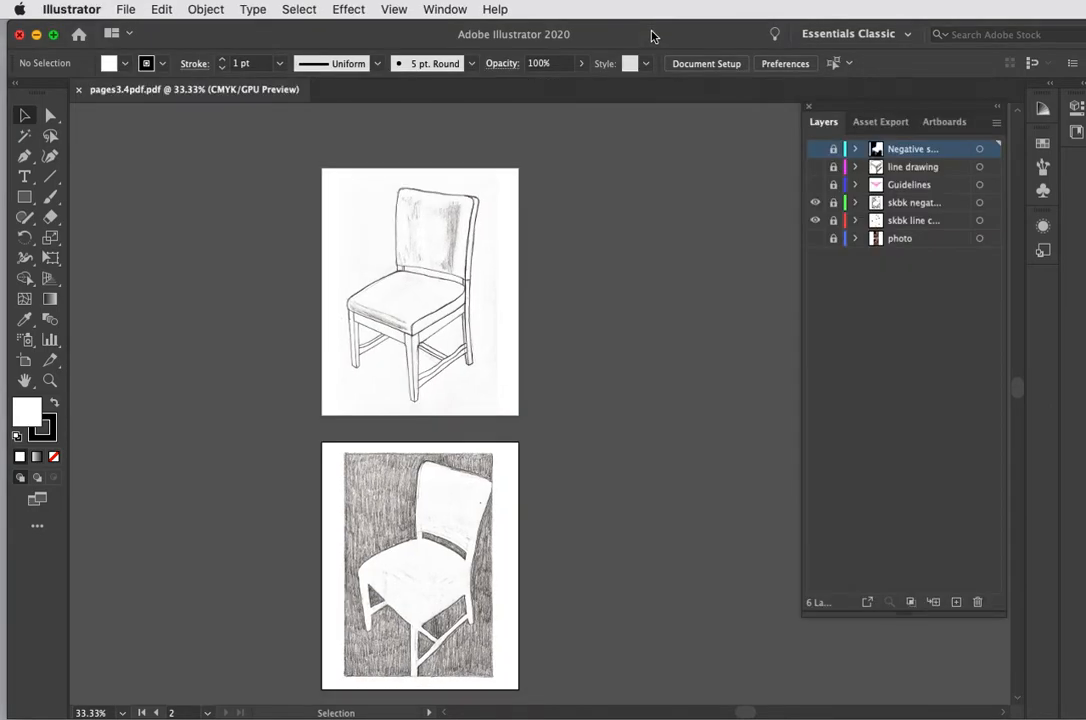
left_click(815, 203)
left_click(816, 217)
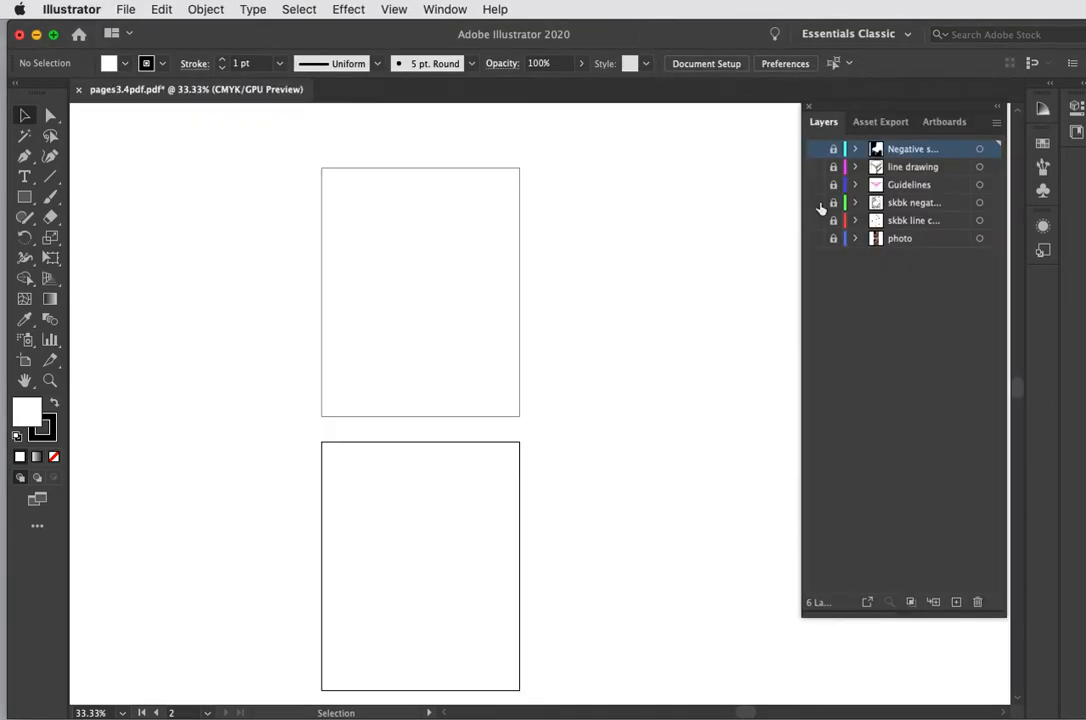
left_click(816, 166)
left_click(815, 149)
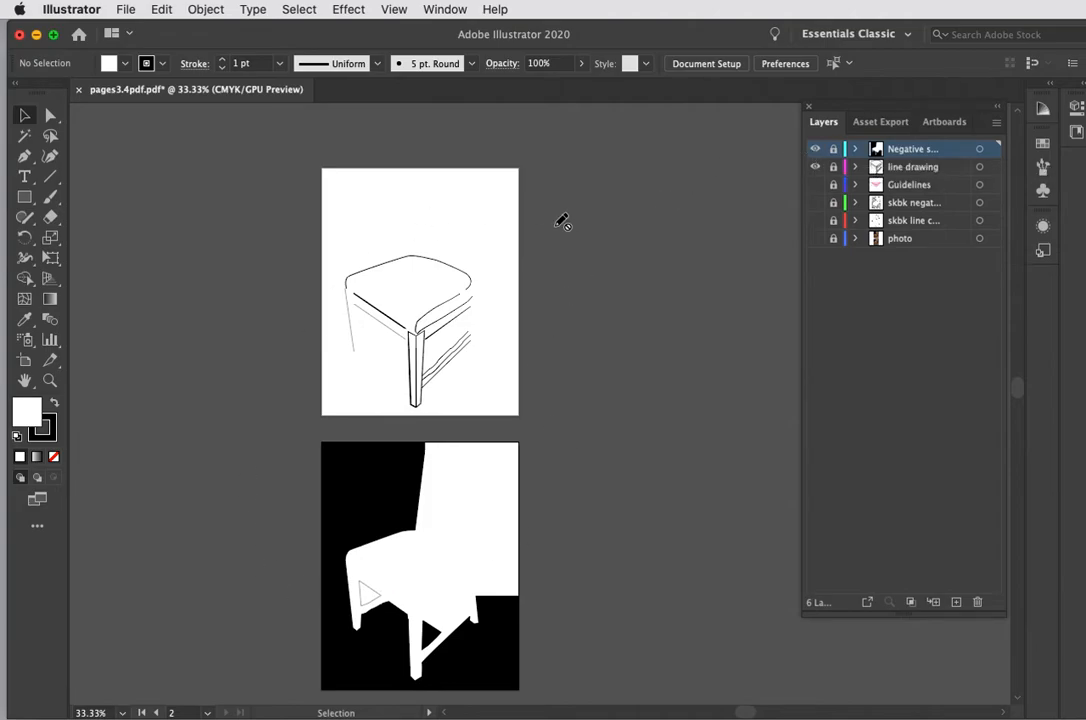
Step: Save all artboards as a PDF named pages5.6.pdf, keeping the custom PDF settings
left_click(128, 9)
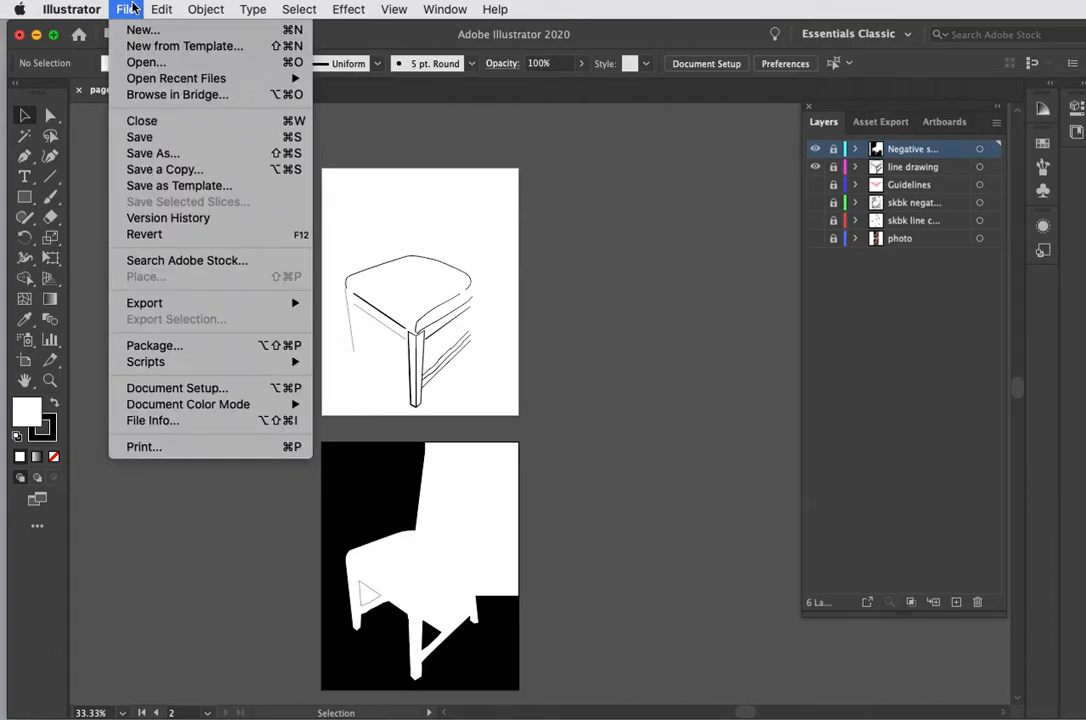
left_click(176, 157)
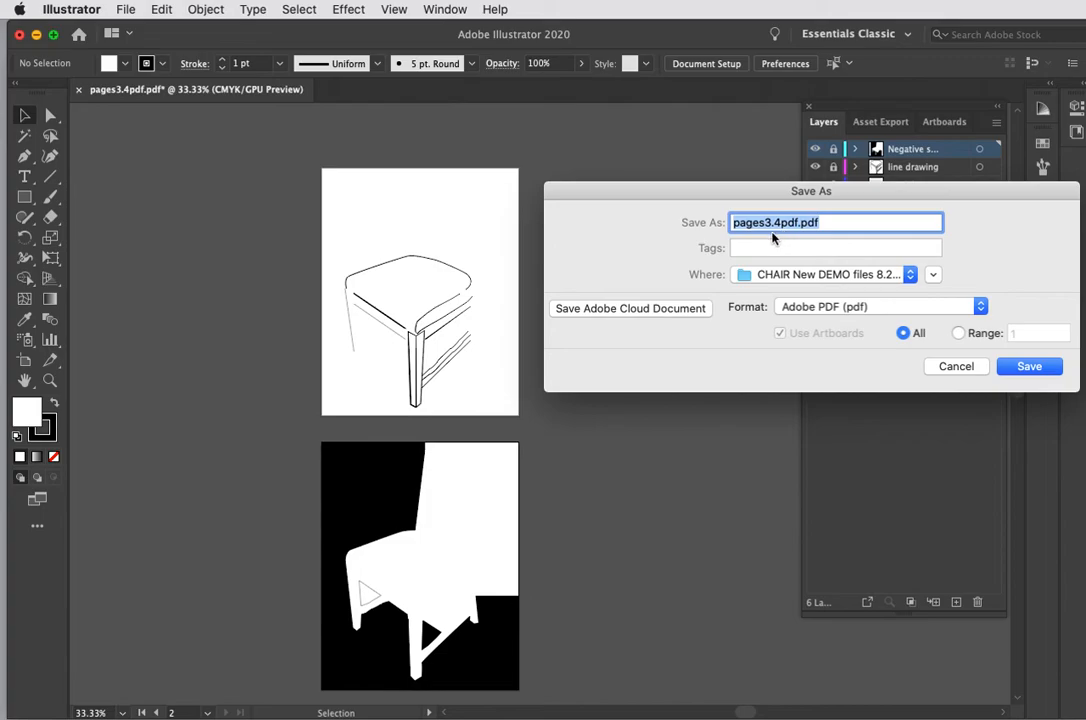
left_click(799, 222)
left_click_drag(799, 222, 766, 222)
type("5.6.")
left_click(1029, 367)
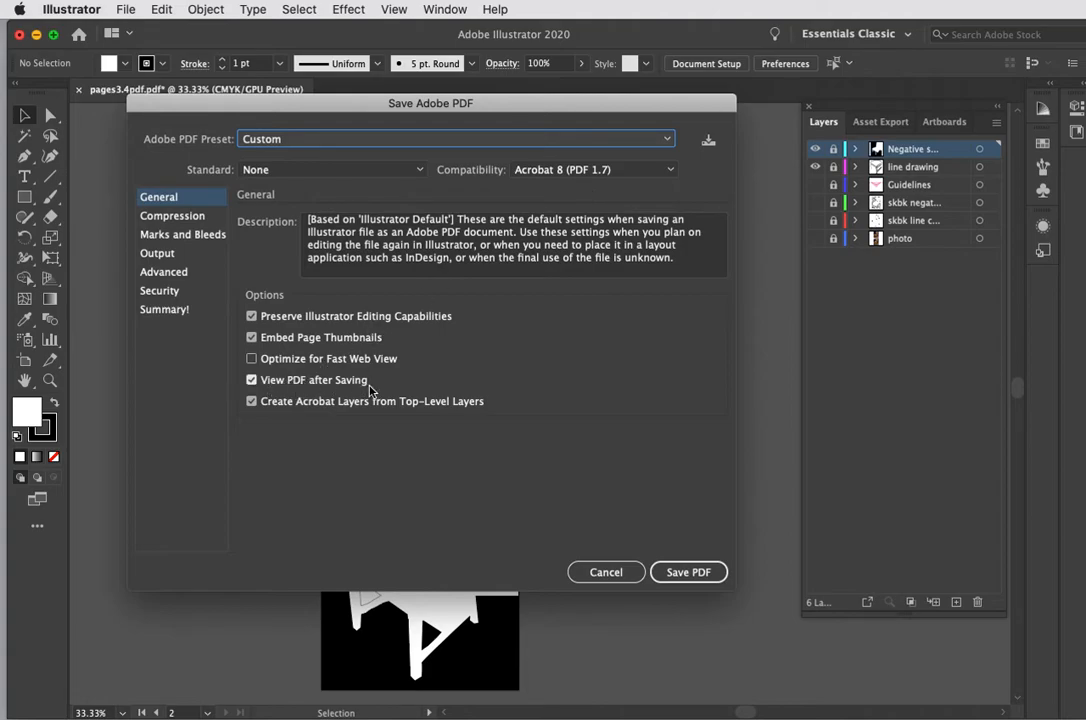
left_click(684, 574)
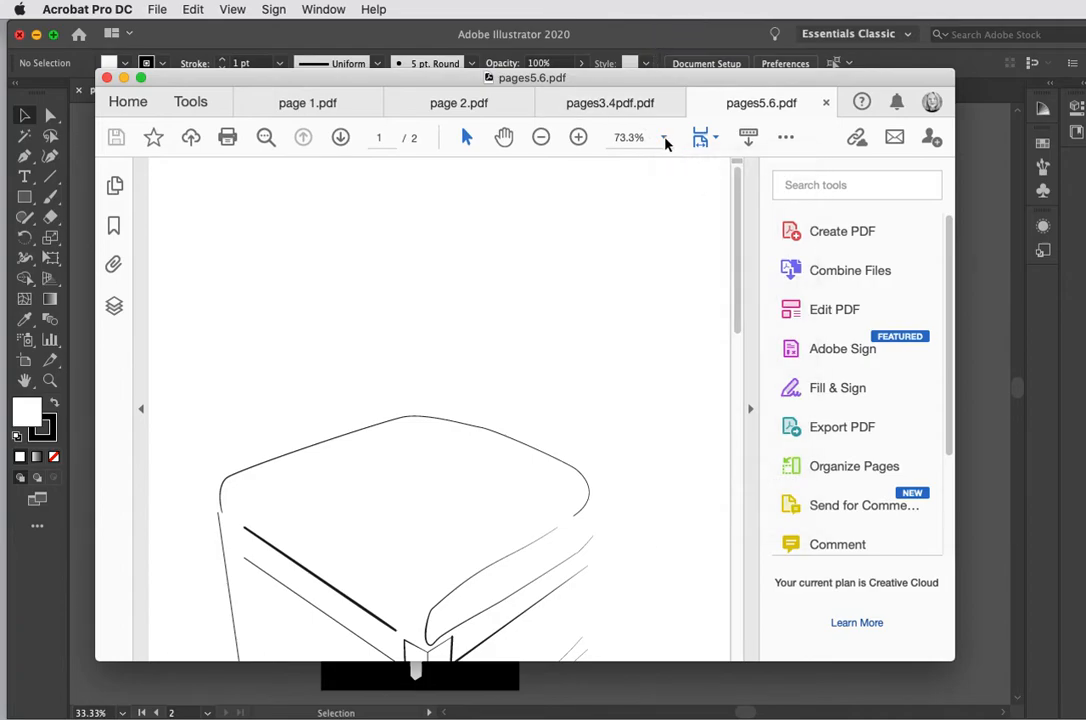
Step: View pages5.6.pdf at 25% zoom in Acrobat and examine its page thumbnails in Organize Pages
left_click(664, 138)
left_click(702, 183)
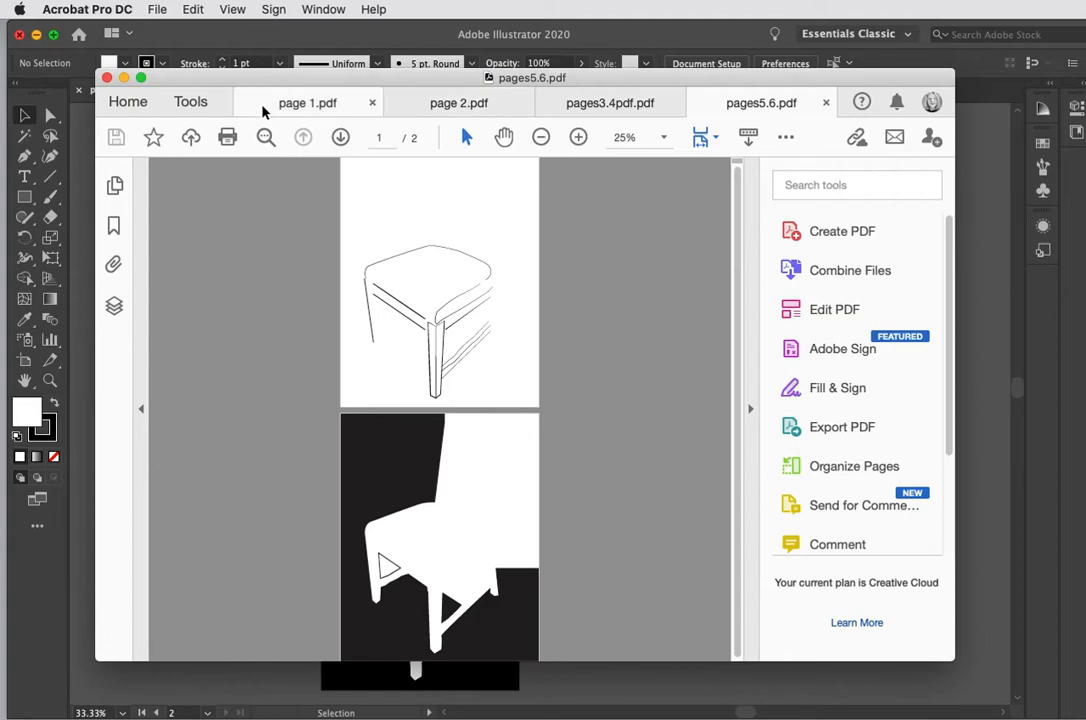
left_click(200, 105)
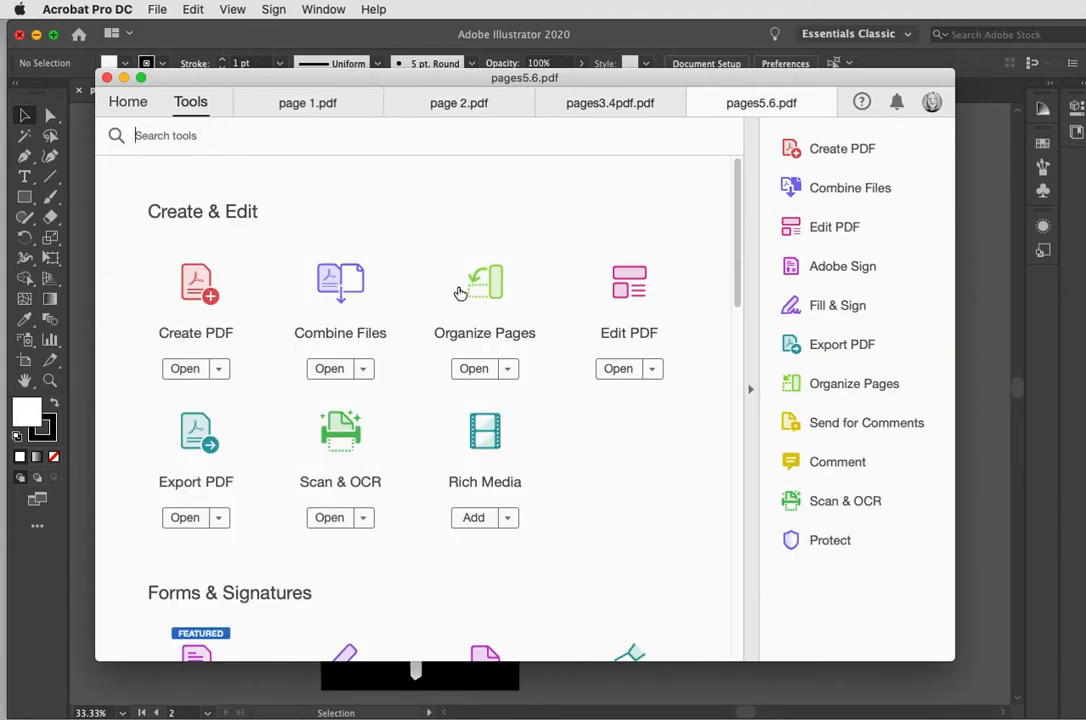
left_click(494, 298)
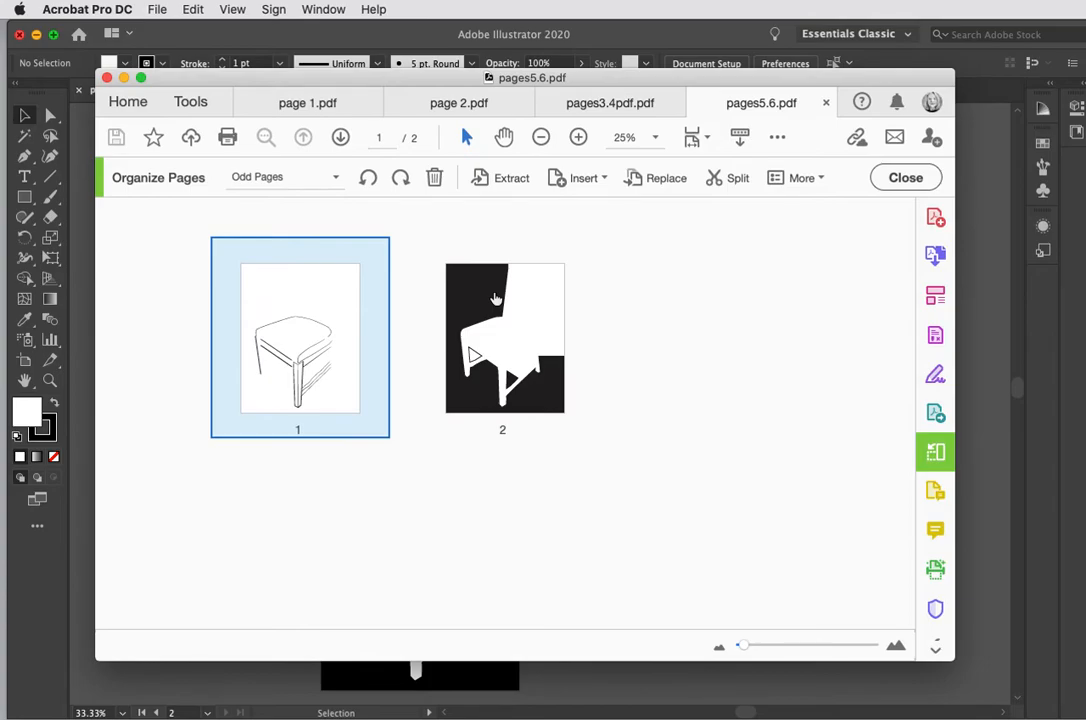
Step: Open page 1.pdf in Organize Pages
left_click(310, 103)
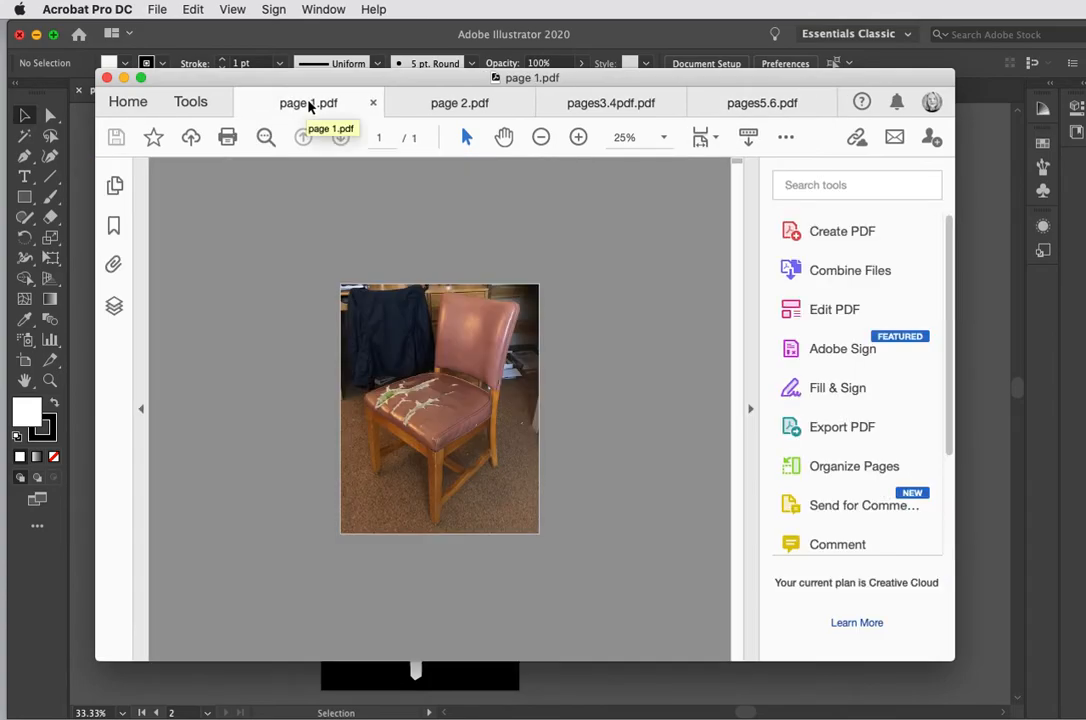
left_click(200, 104)
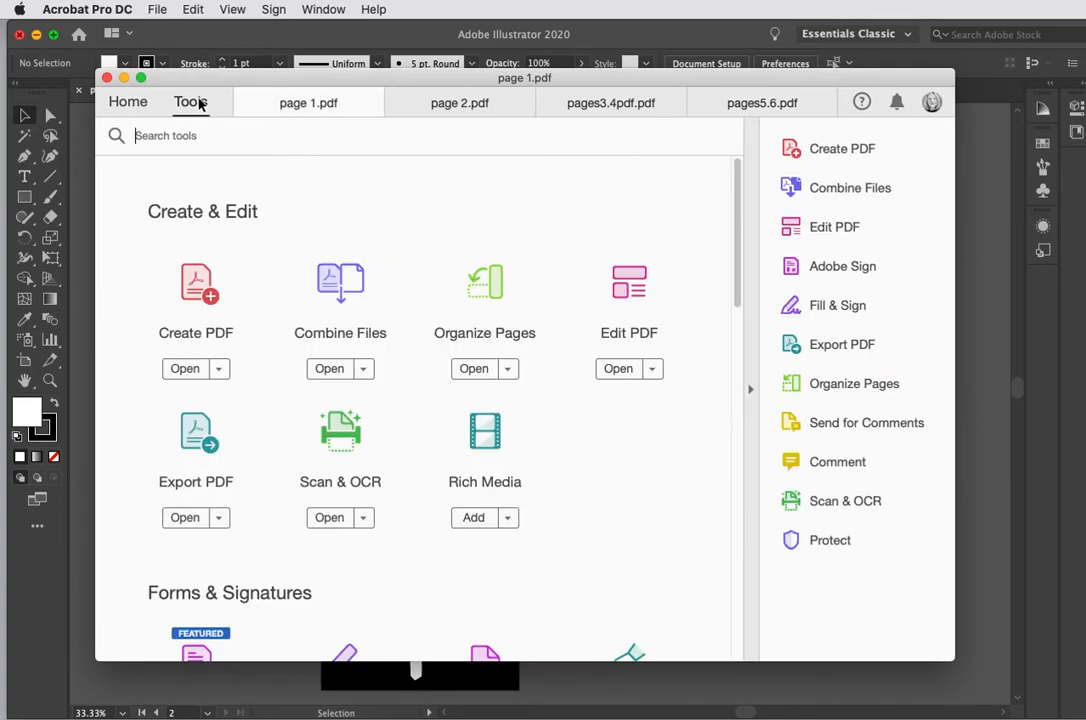
left_click(492, 294)
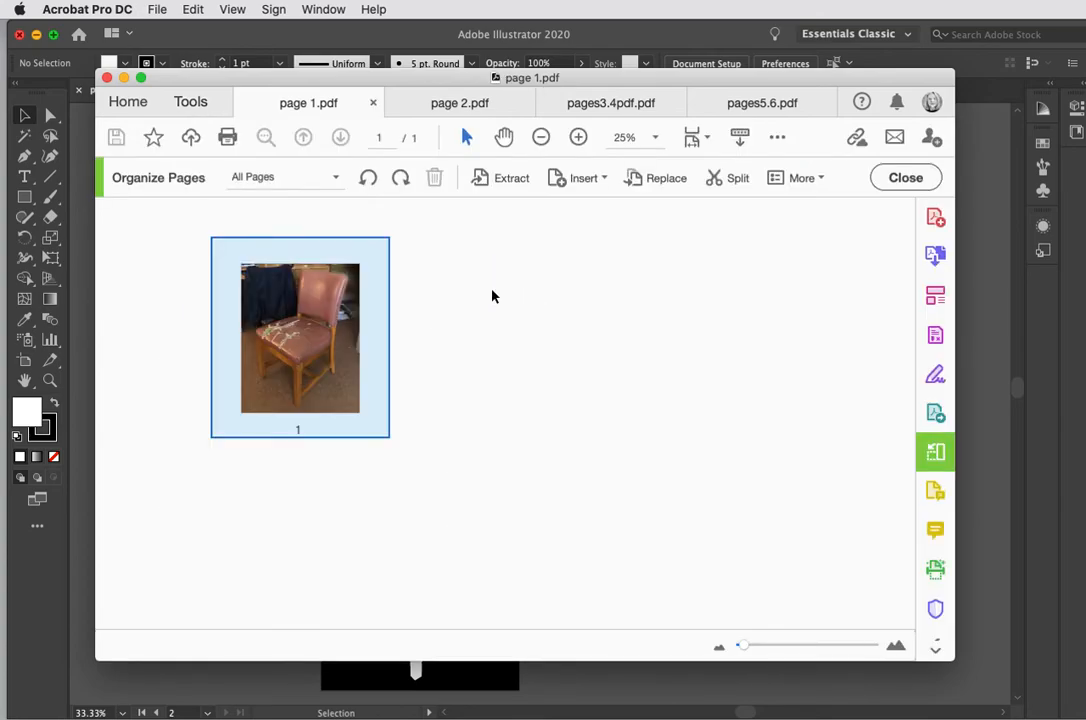
Step: Insert page 2.pdf from file after page 1 of the page 1.pdf document
mouse_move(363, 392)
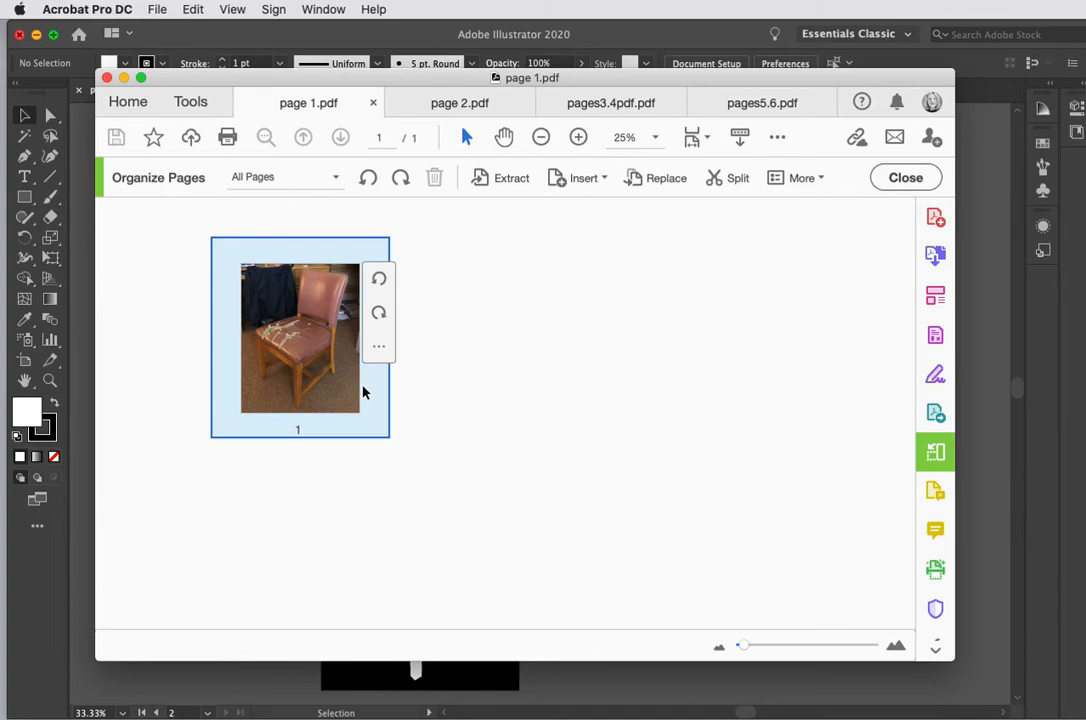
left_click(566, 178)
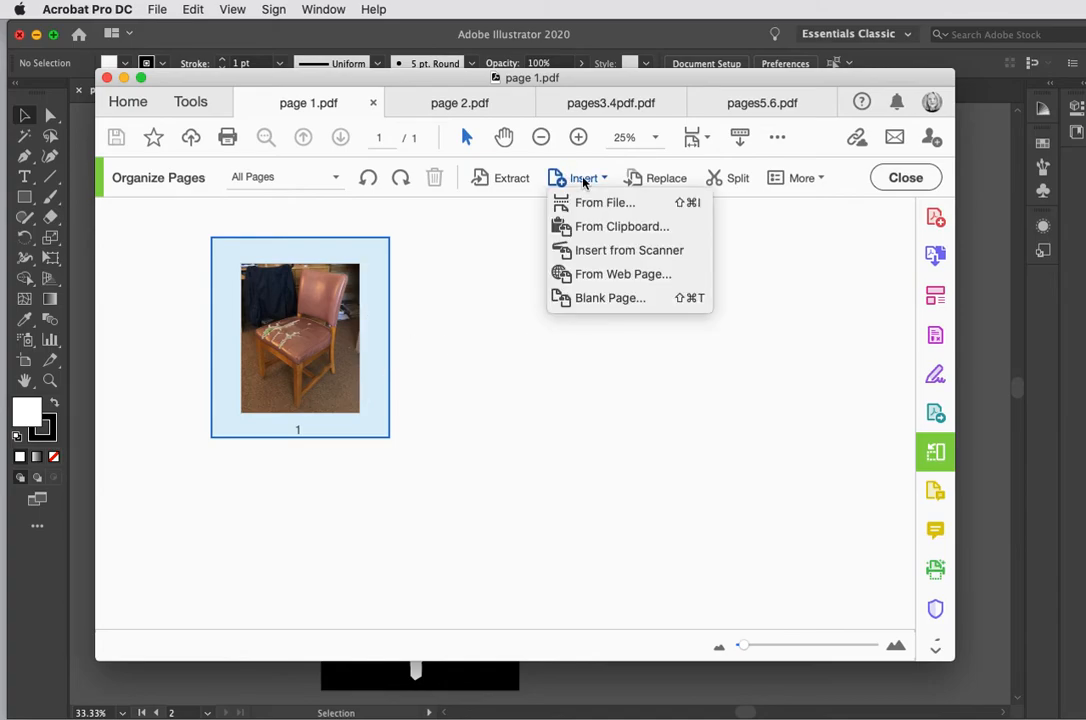
left_click(583, 203)
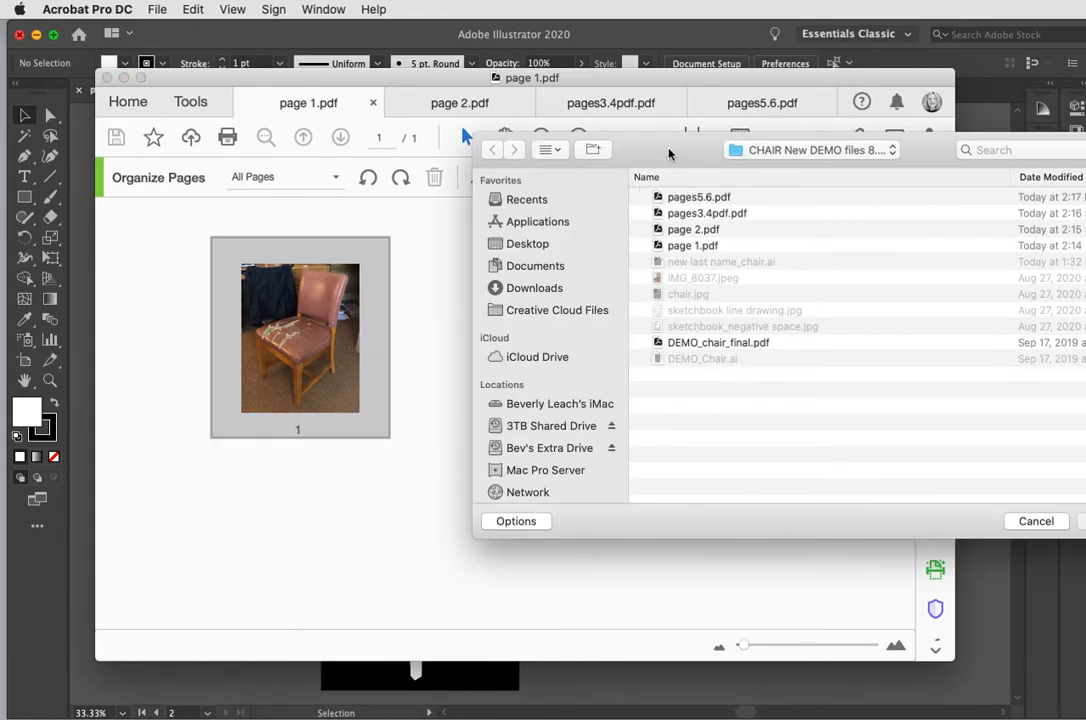
left_click_drag(669, 155, 372, 134)
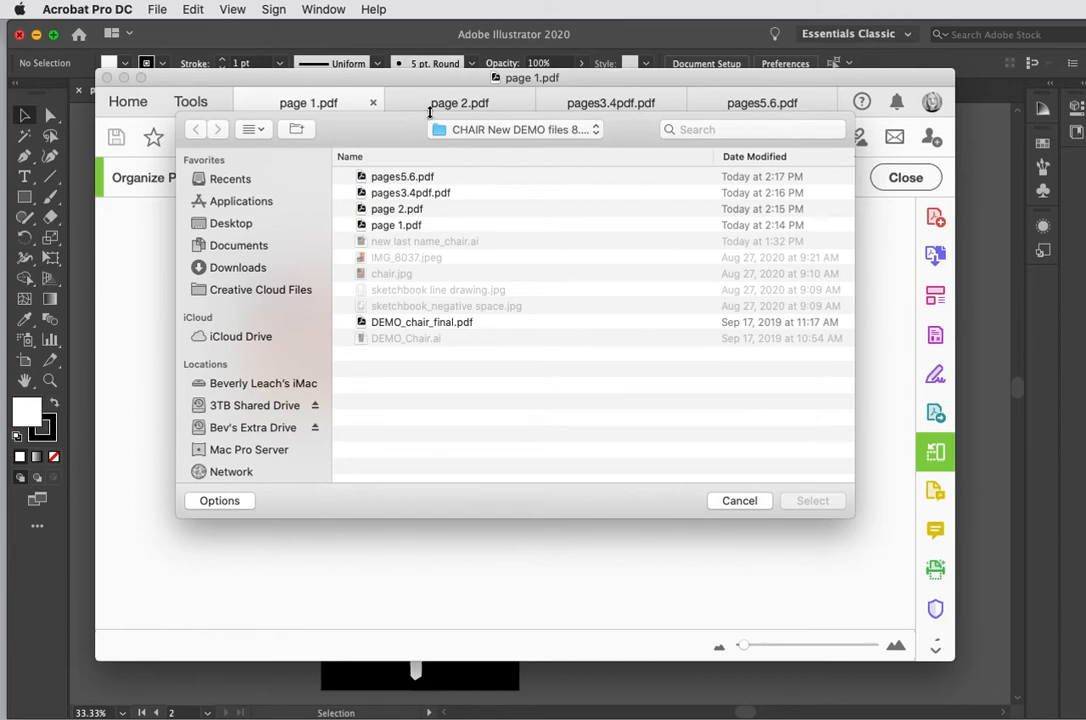
left_click(406, 209)
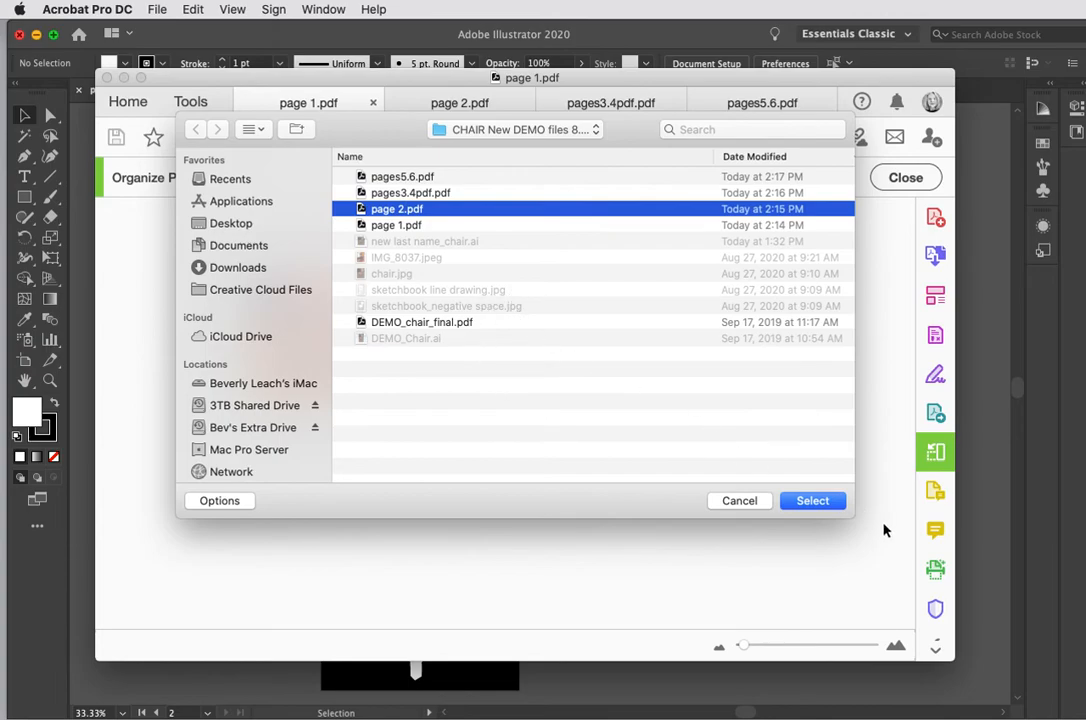
left_click(810, 501)
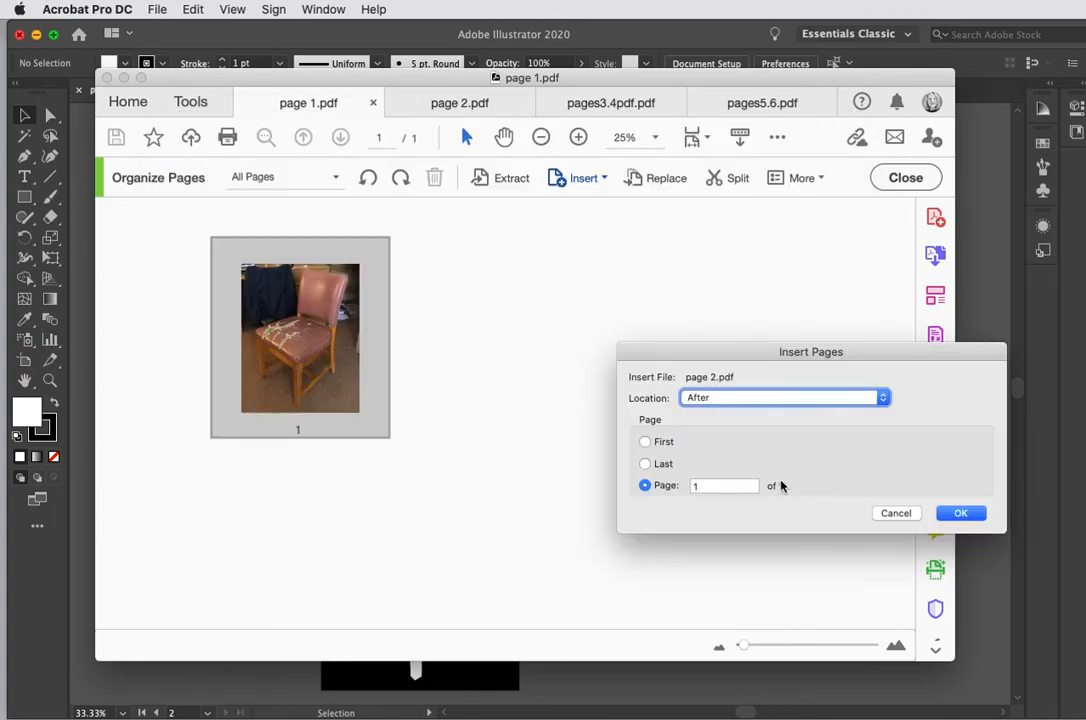
left_click_drag(610, 289, 594, 284)
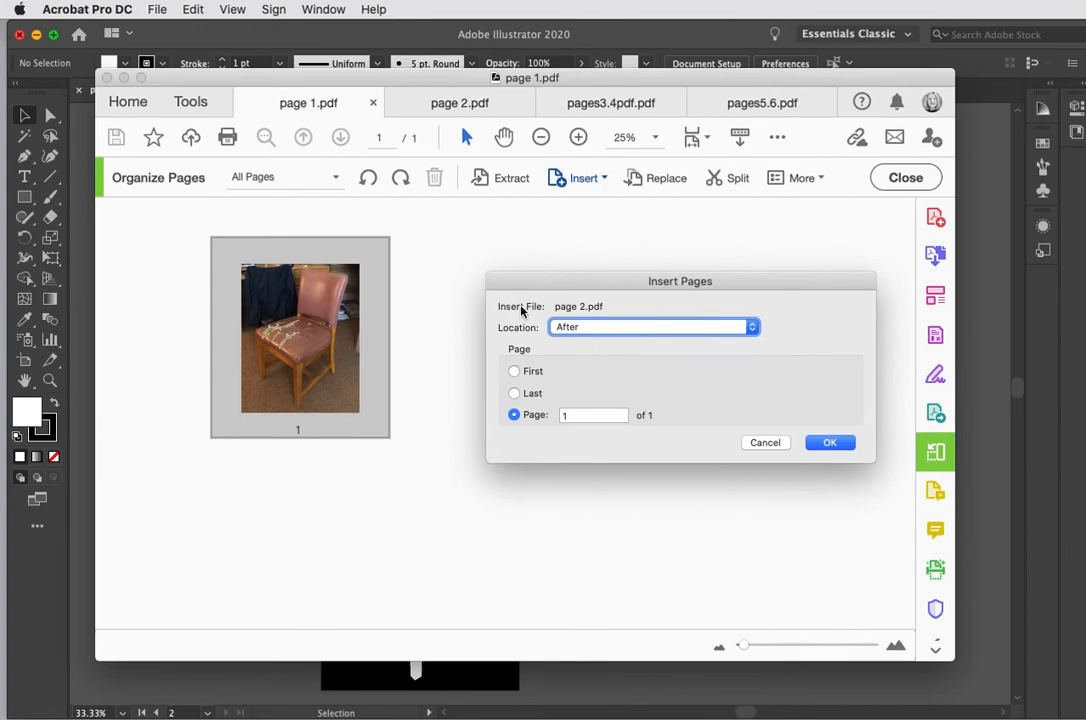
left_click(830, 443)
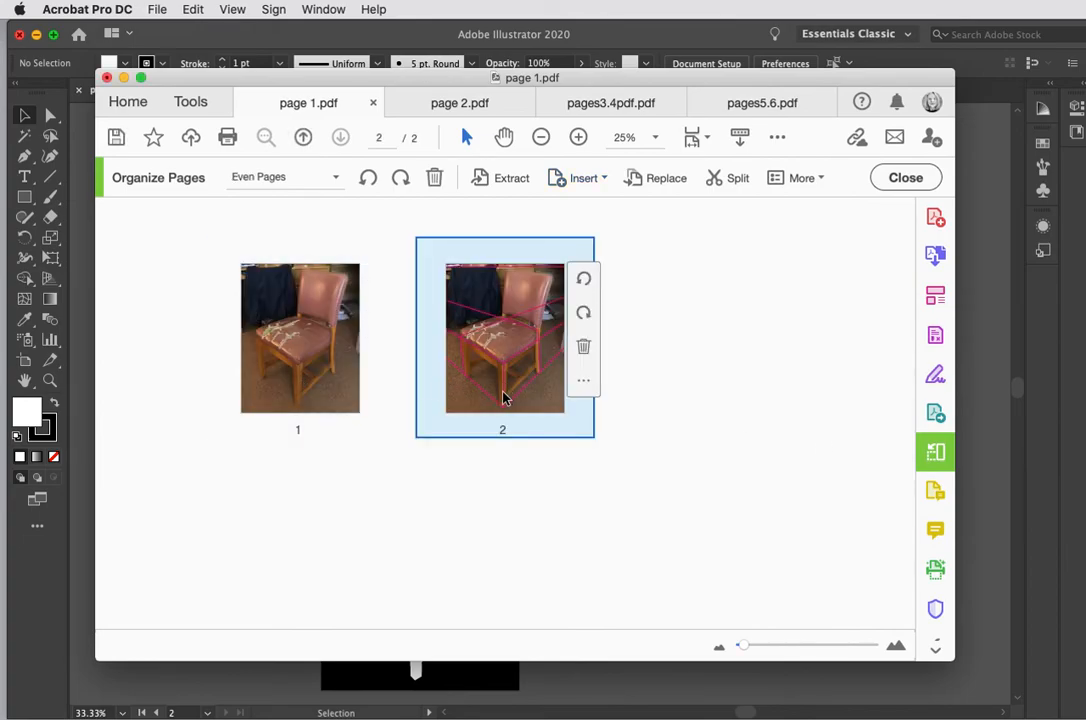
Step: Try moving the page with the guidelines ahead of the plain photo page, and restore the original order
left_click_drag(466, 392, 128, 405)
mouse_move(330, 378)
left_click_drag(320, 378, 634, 383)
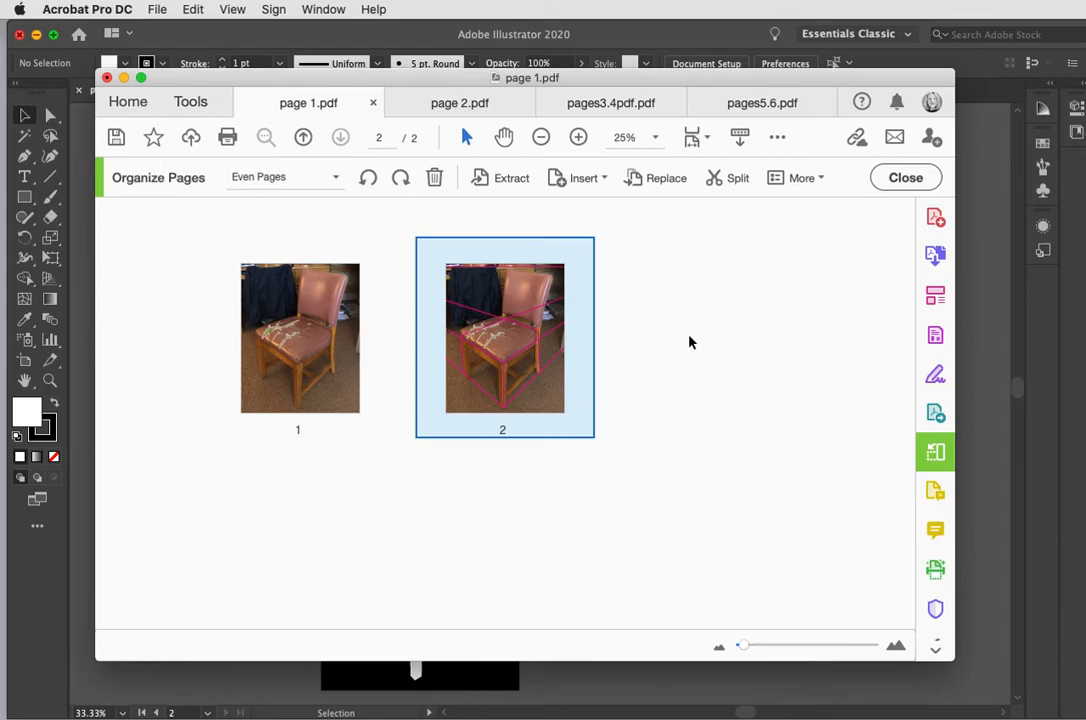
Step: Insert both pages of pages3.4pdf.pdf from file after page 2
left_click(578, 182)
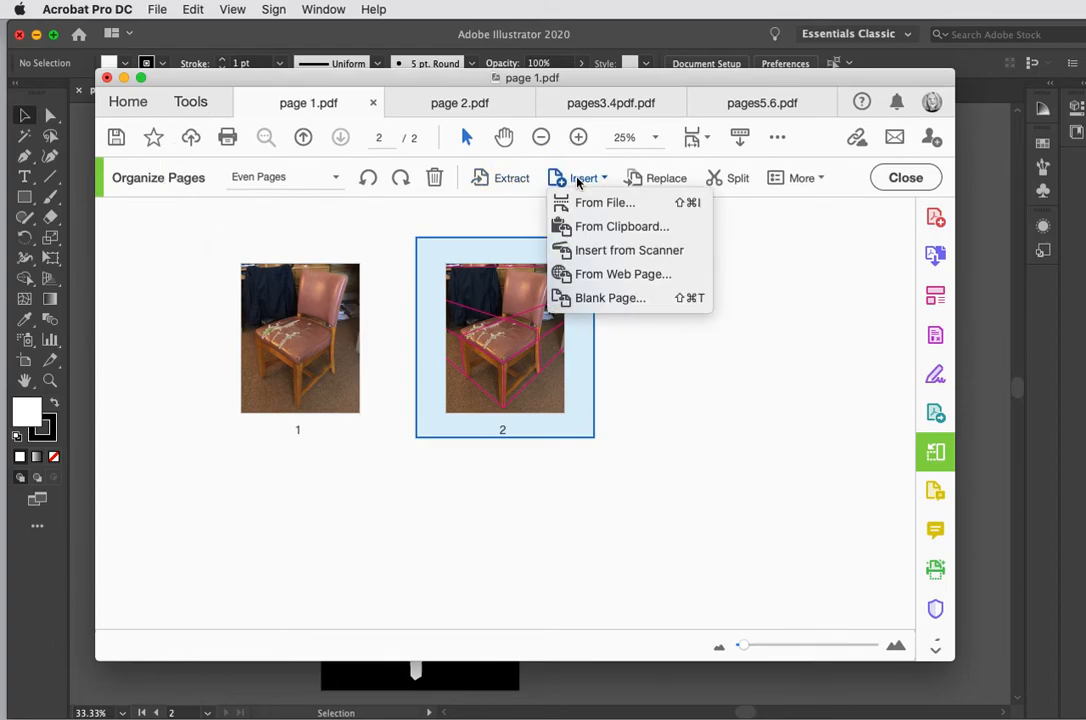
left_click(585, 204)
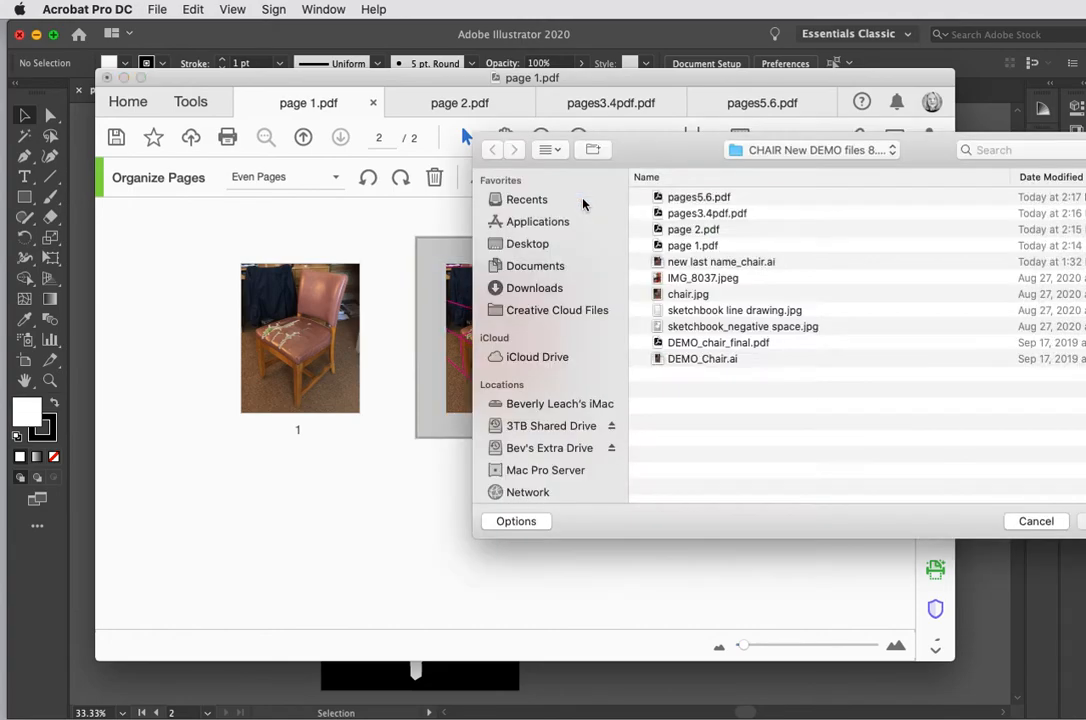
left_click(718, 216)
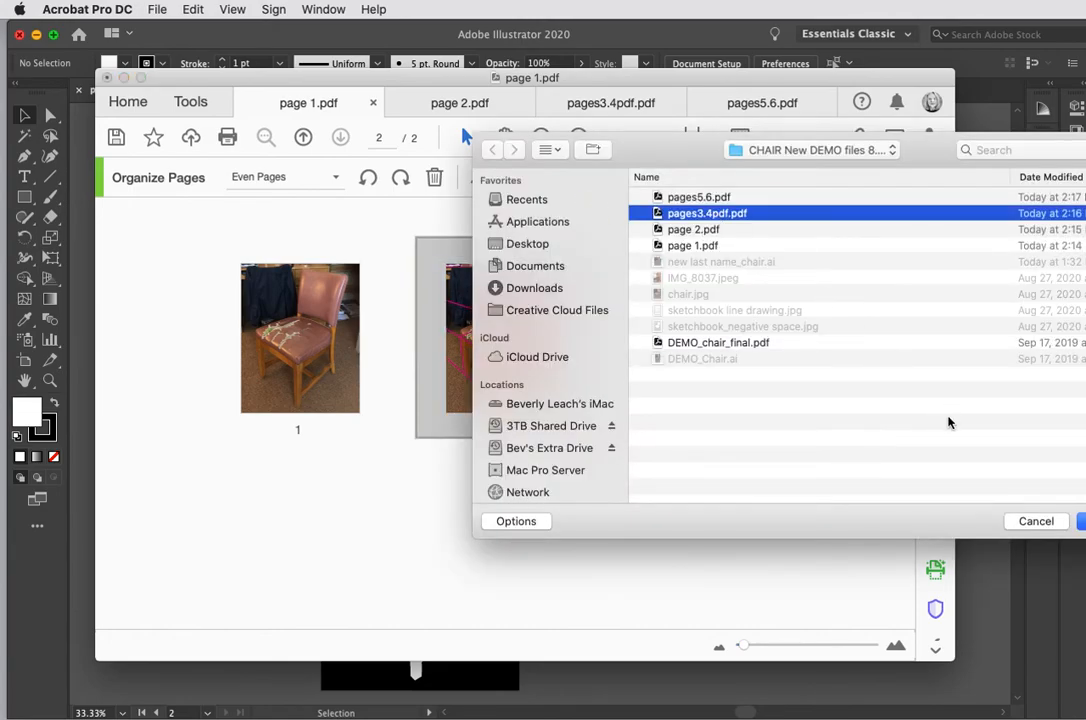
left_click_drag(909, 150, 688, 158)
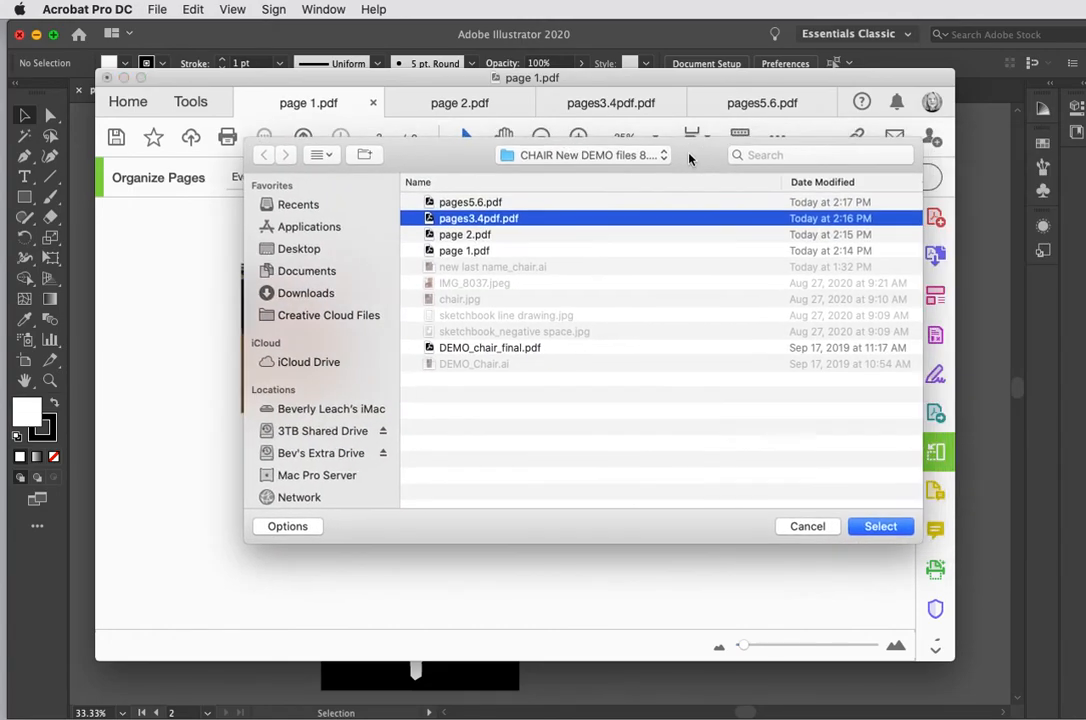
left_click(879, 525)
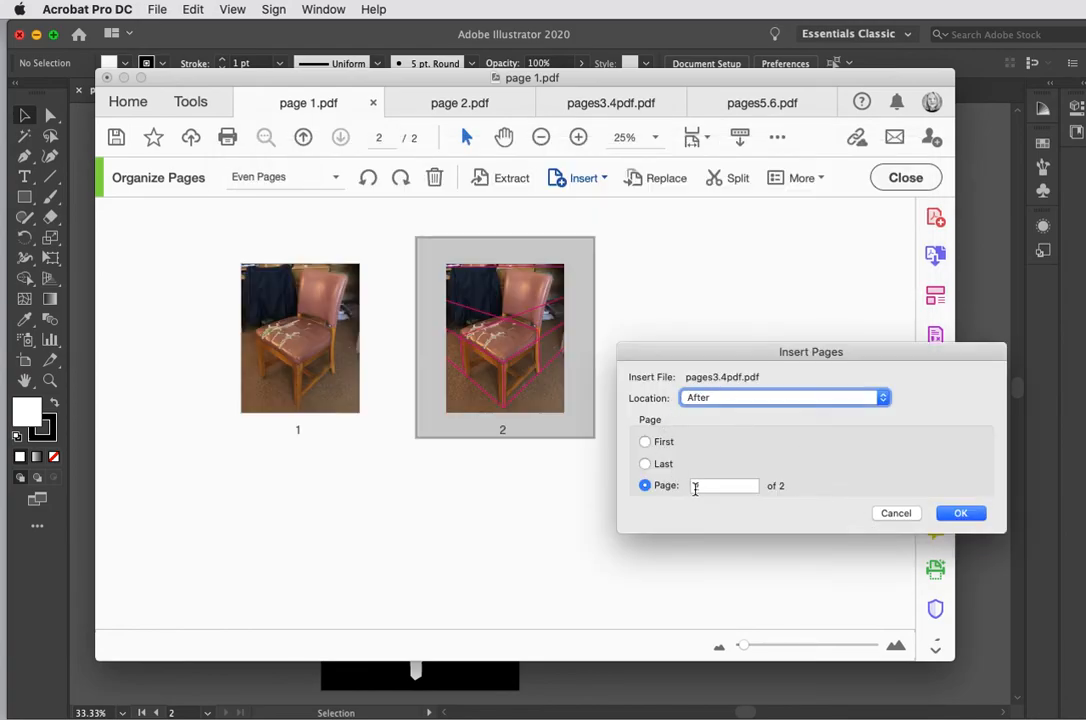
left_click_drag(905, 360, 808, 302)
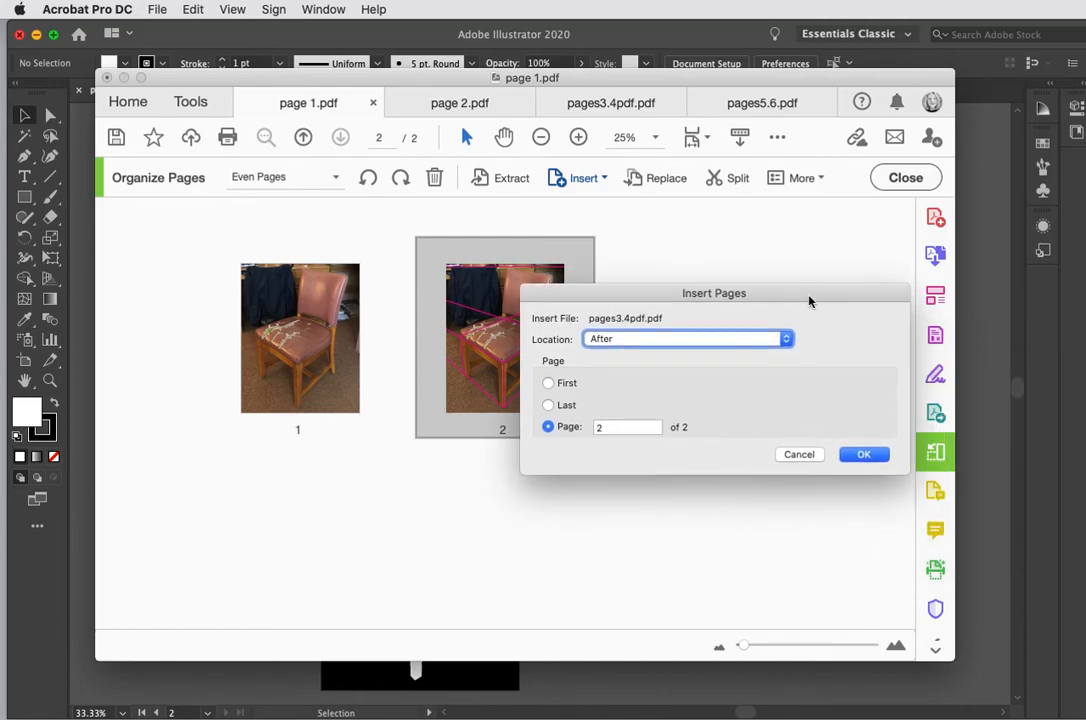
left_click(860, 458)
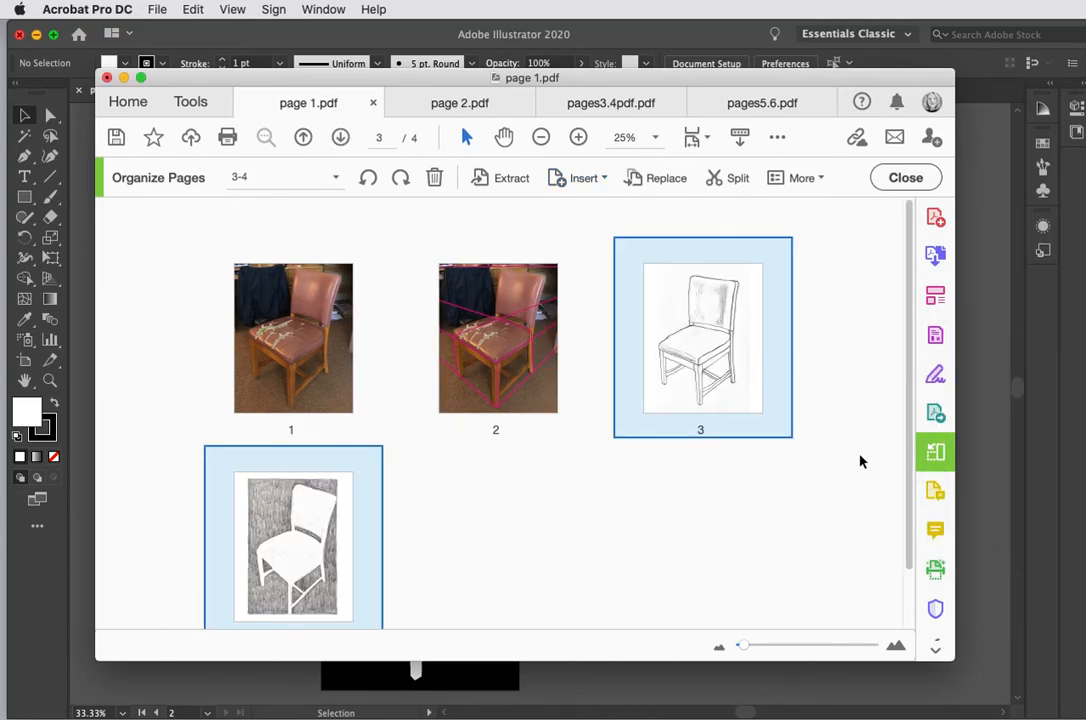
Step: Insert both pages of pages5.6.pdf from file after page 4 of the page 1.pdf document
scroll(461, 518, "down", 1)
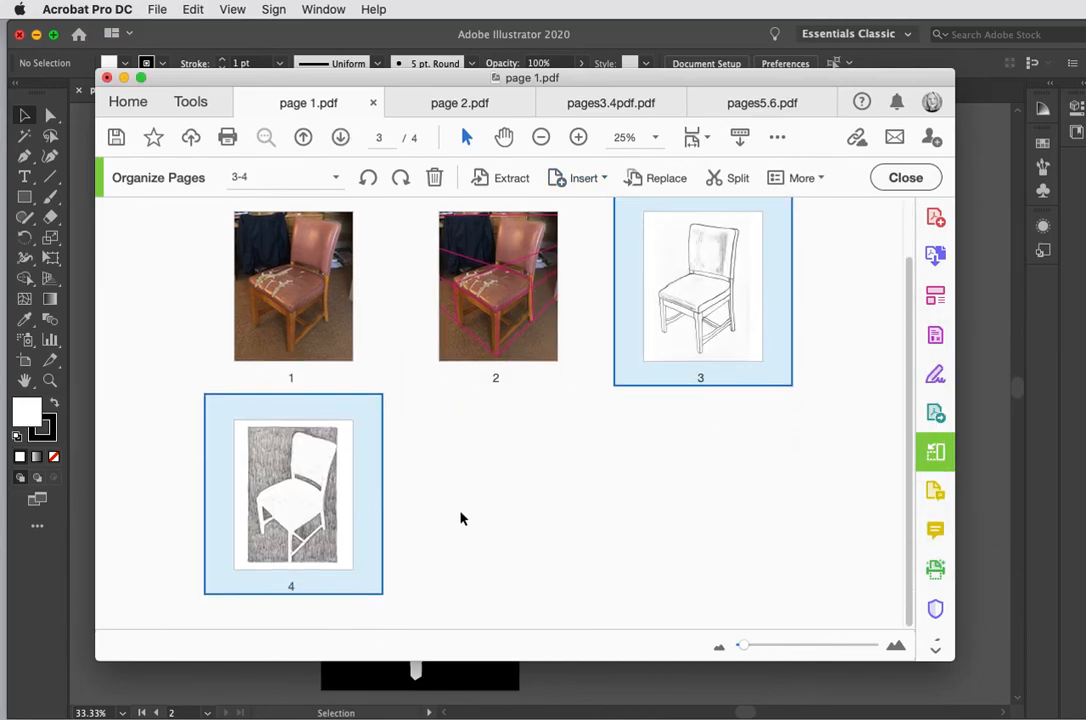
left_click(578, 178)
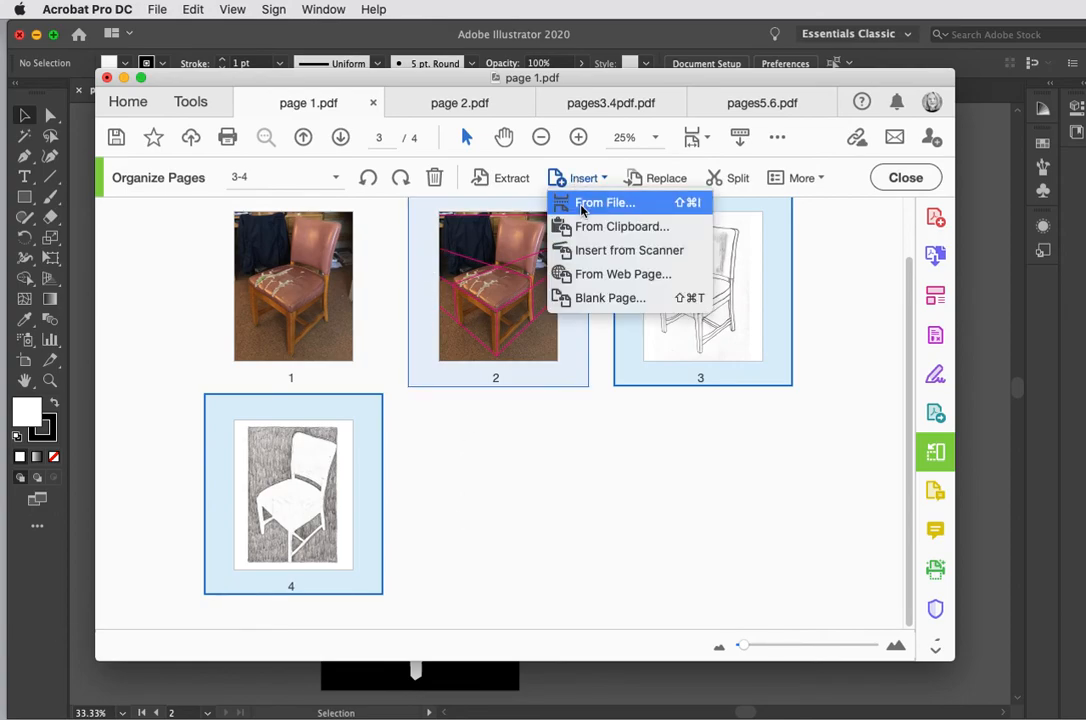
left_click(581, 206)
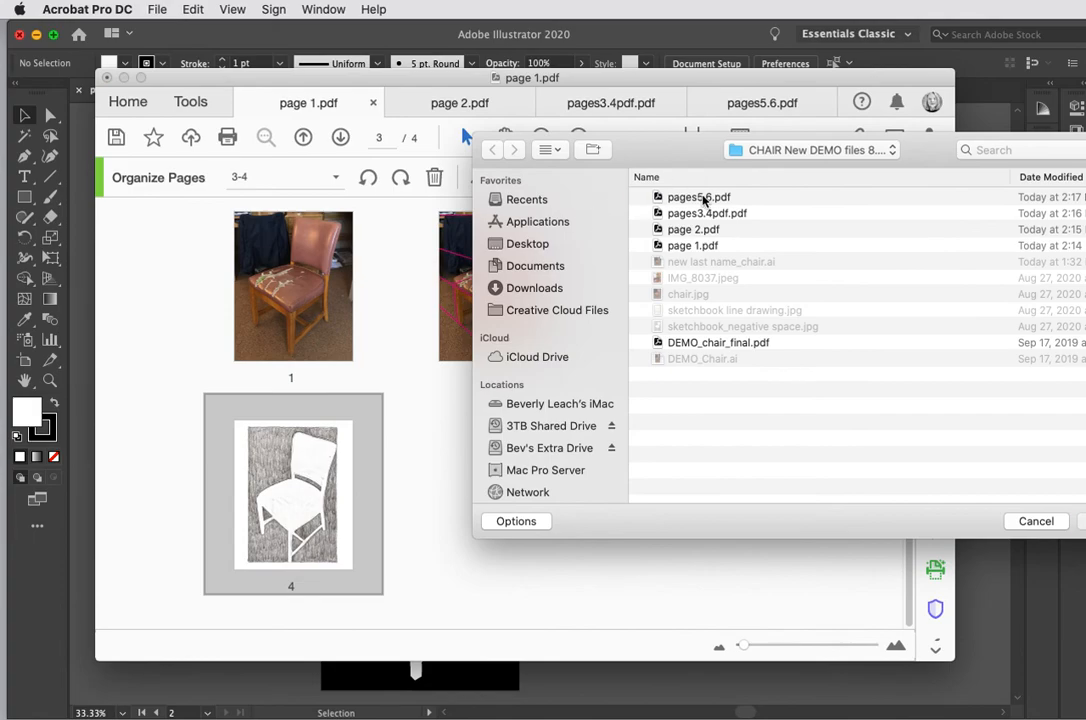
left_click(703, 198)
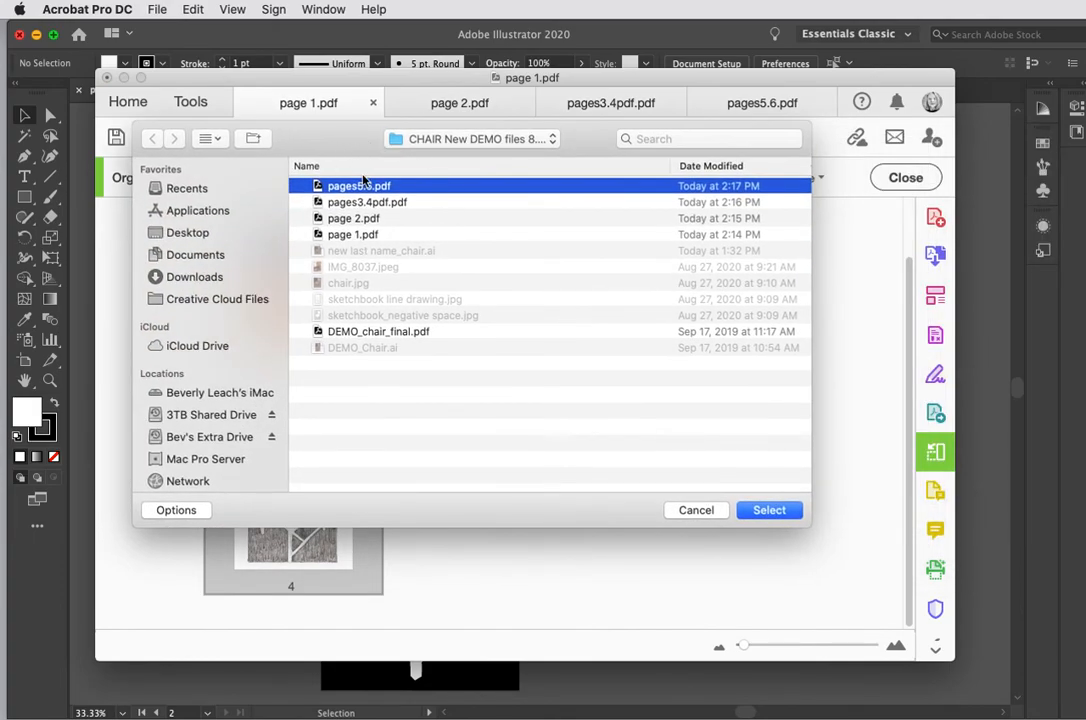
left_click(770, 510)
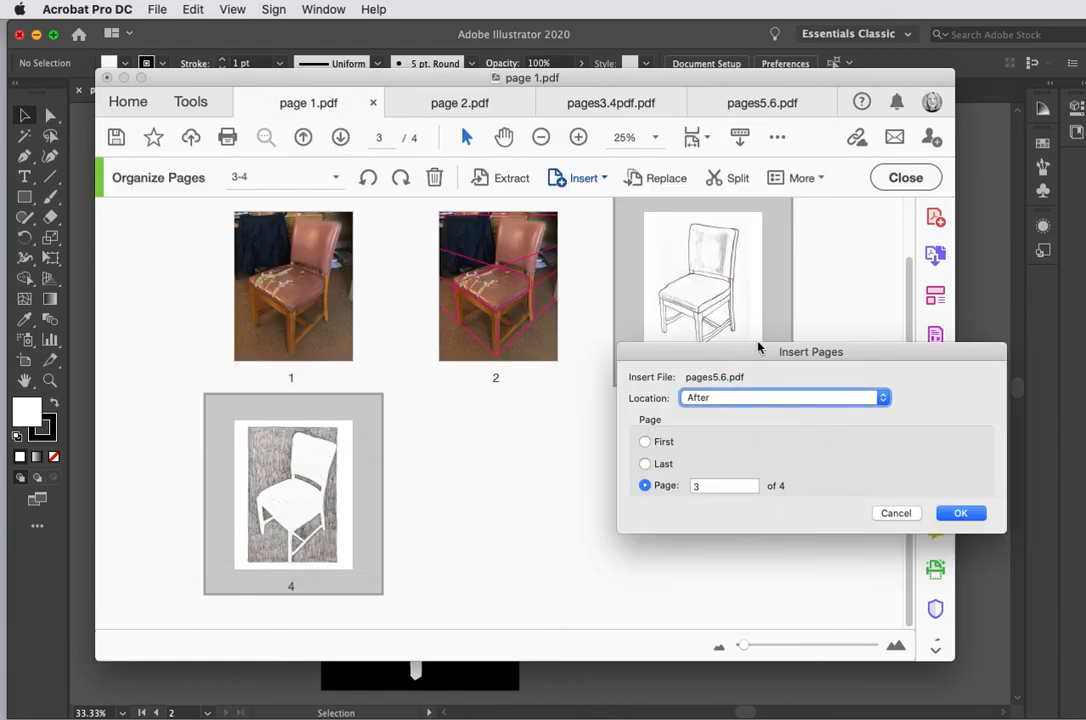
left_click_drag(757, 350, 520, 295)
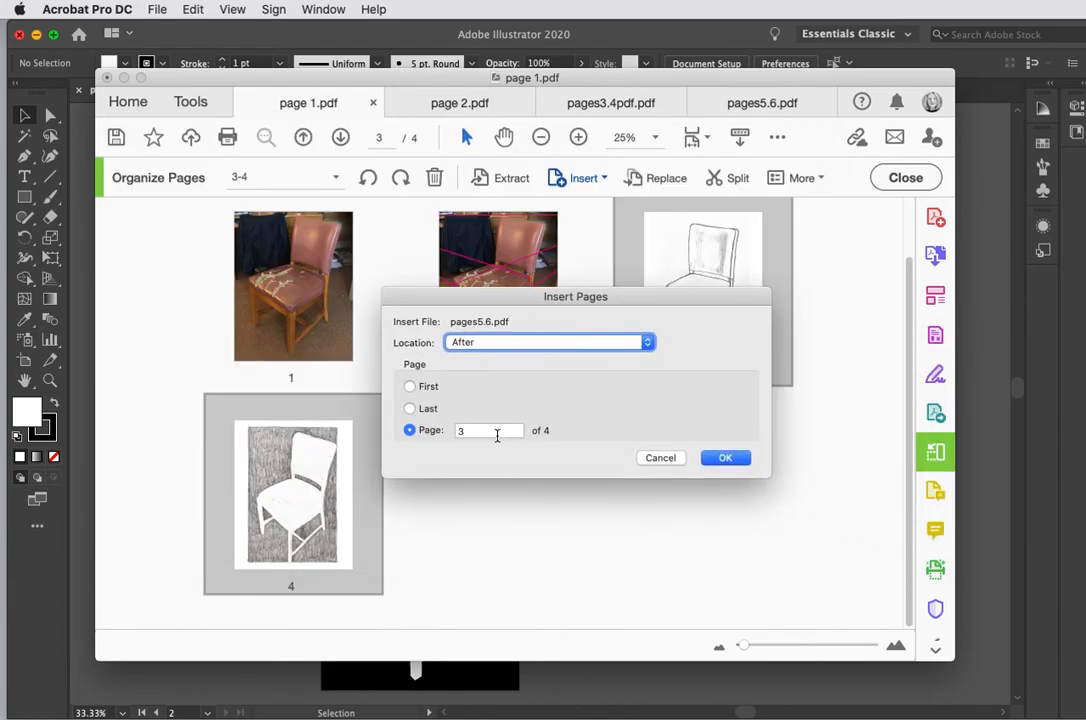
double_click(458, 429)
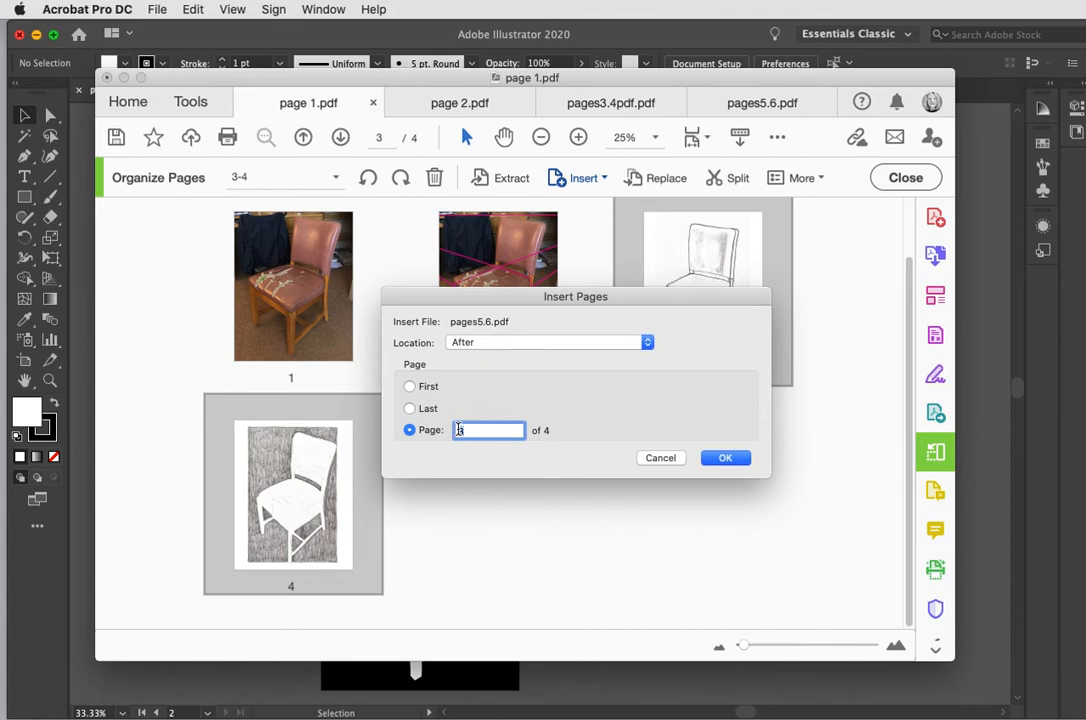
left_click(733, 458)
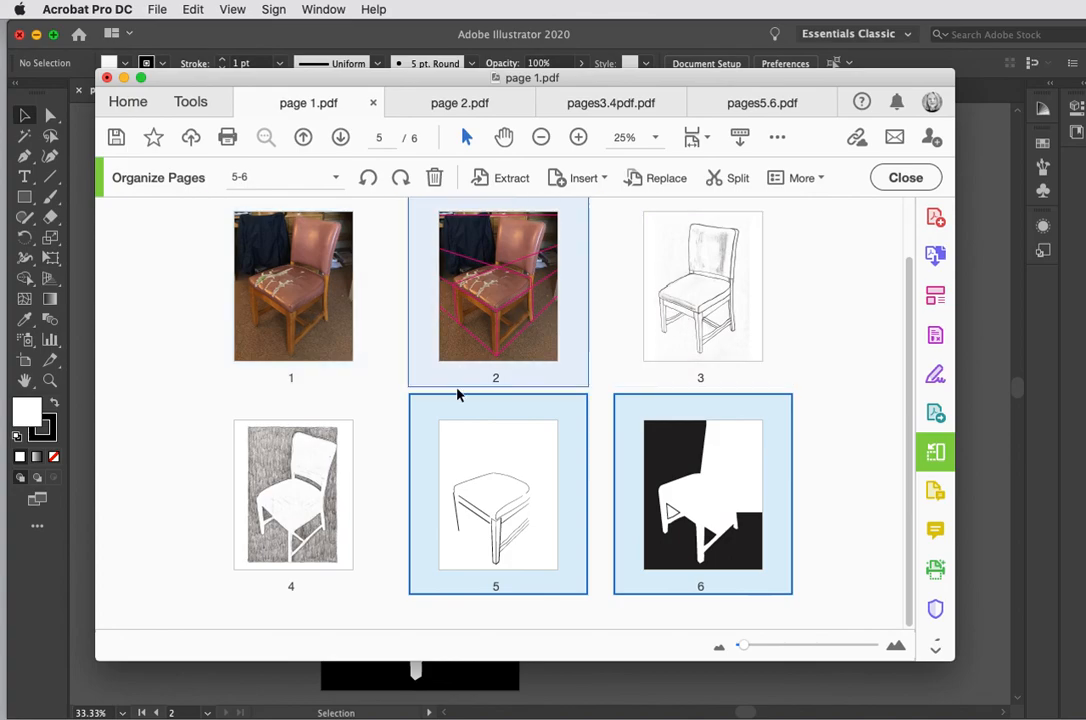
Step: Deselect the inserted pages and save the combined document under its existing name, page 1.pdf
left_click_drag(757, 502, 853, 463)
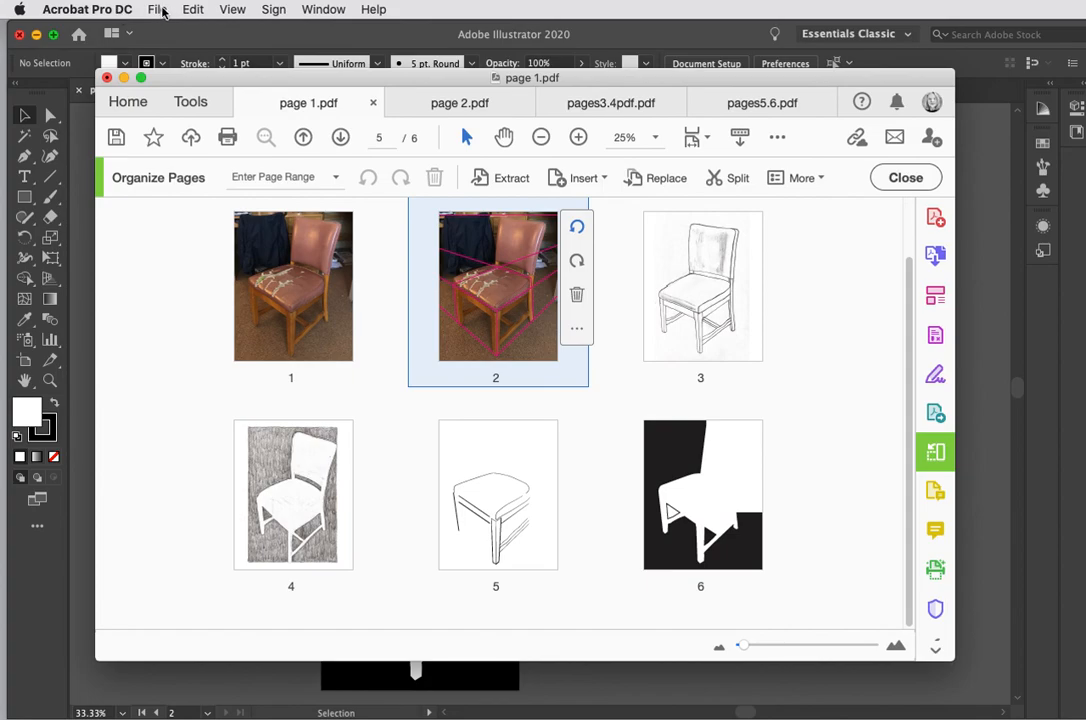
left_click(158, 10)
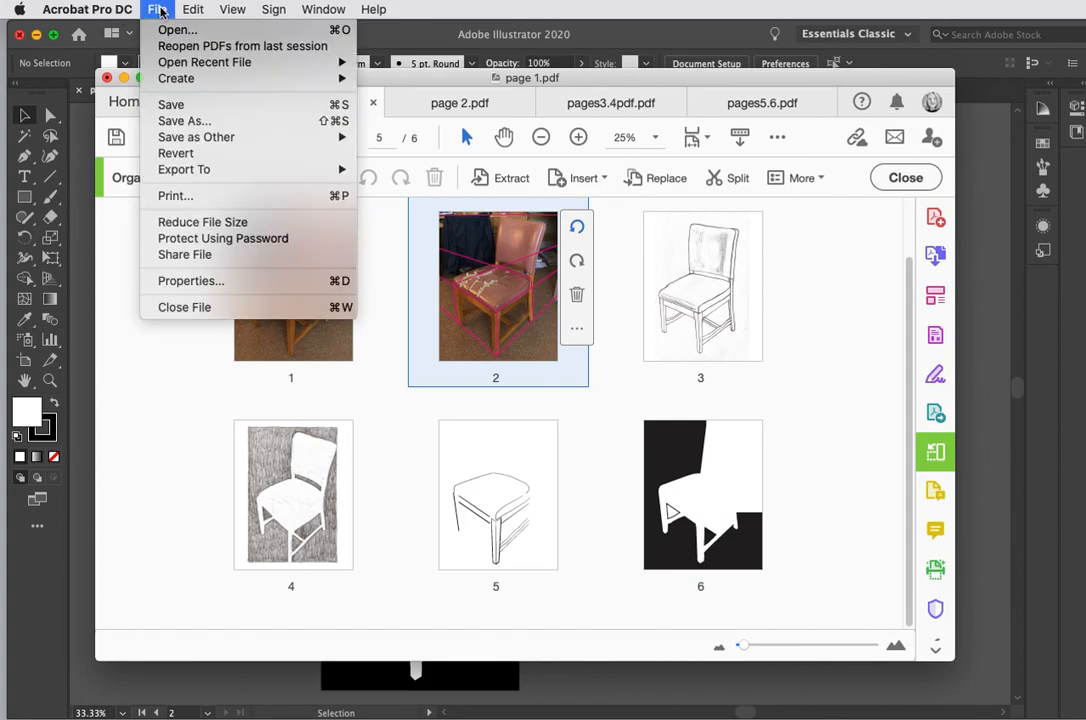
left_click(171, 105)
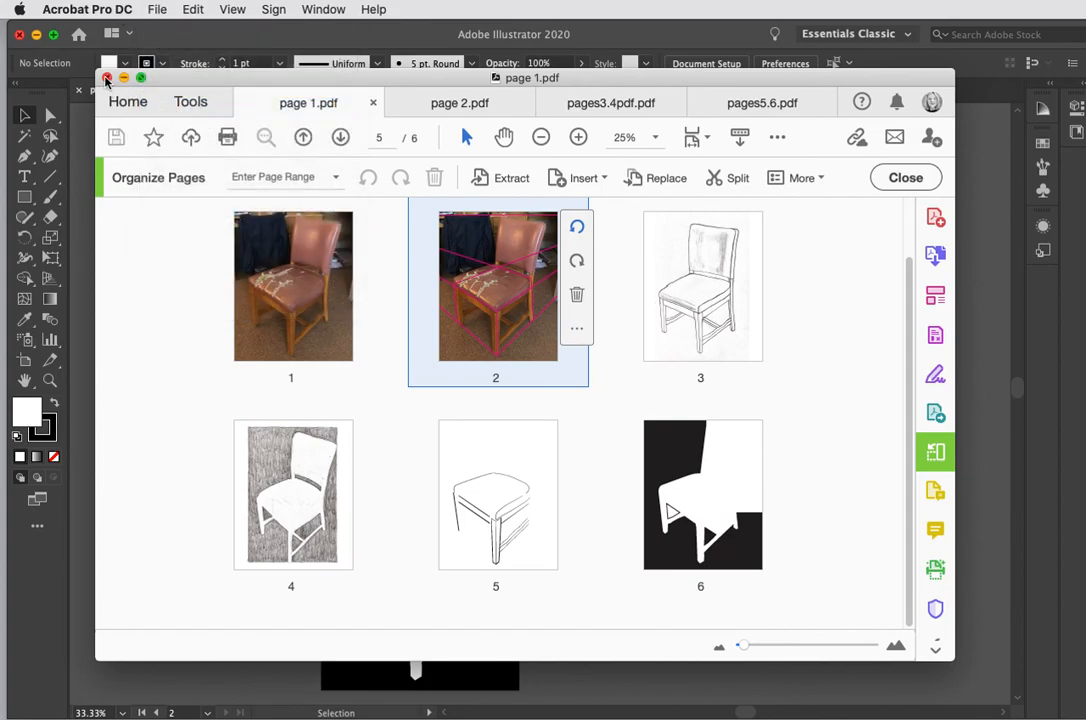